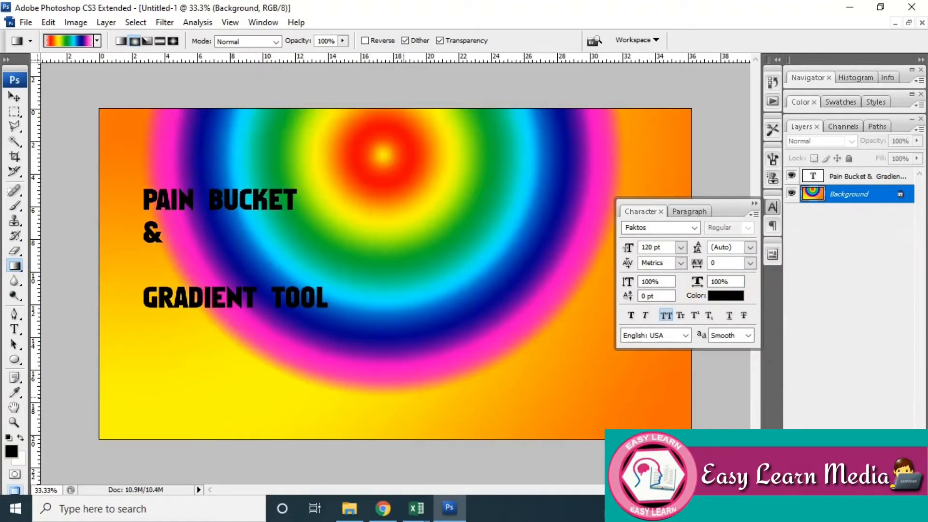
- Undo the text and gradient edits back to the blank white Background layer
key(ctrl+alt+z)
key(ctrl+alt+z)
key(ctrl+alt+z)
key(ctrl+alt+z)
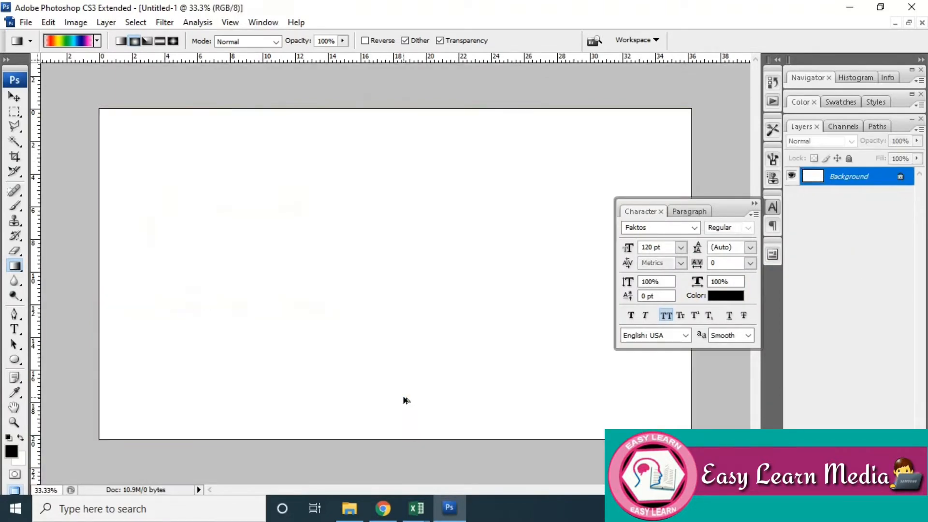
- Fill the canvas with a radial gradient from the Violet, Green, Orange preset, starting in its upper-left area
click(68, 41)
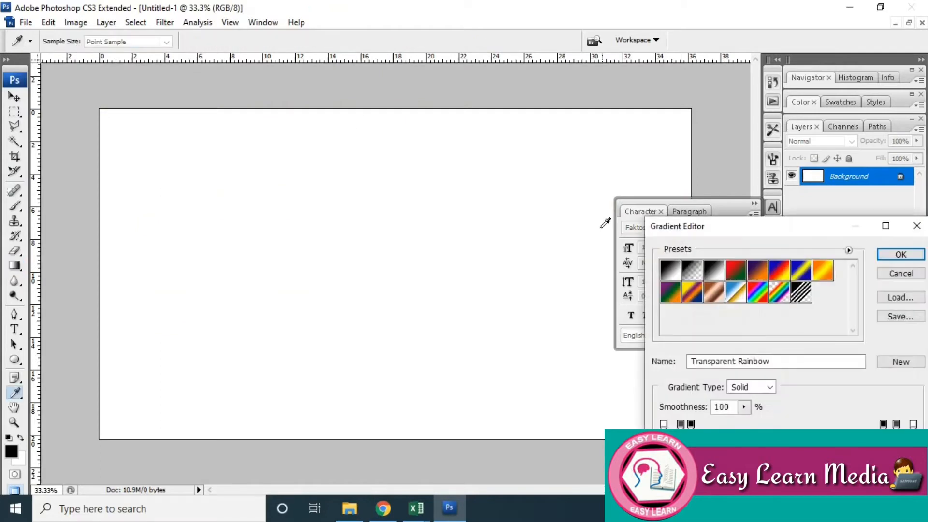
click(671, 292)
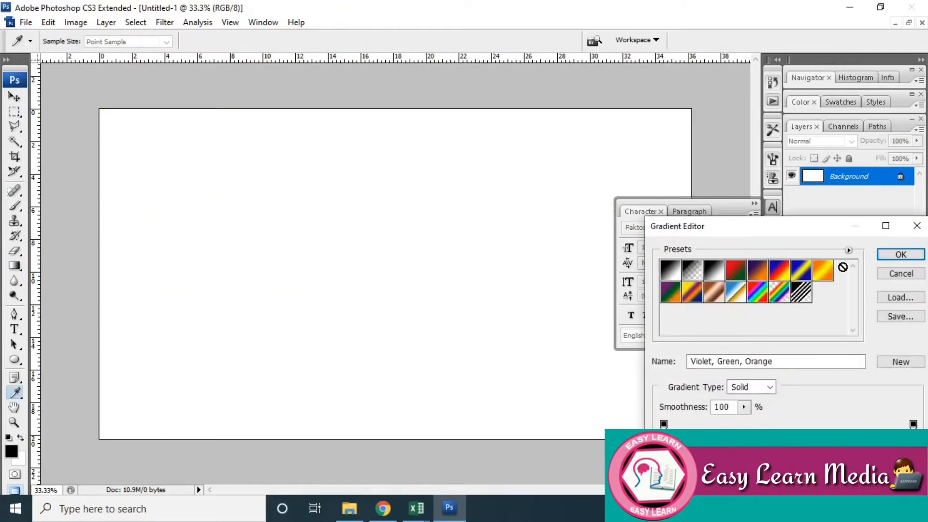
click(892, 254)
drag(206, 162, 435, 353)
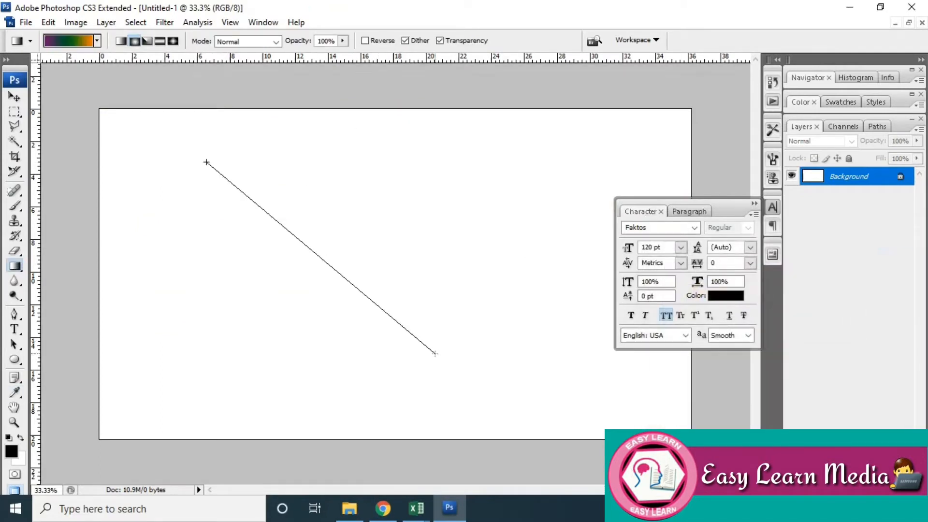
- Refill the canvas with a radial gradient from the Copper preset, drawn diagonally toward the lower edge
click(97, 41)
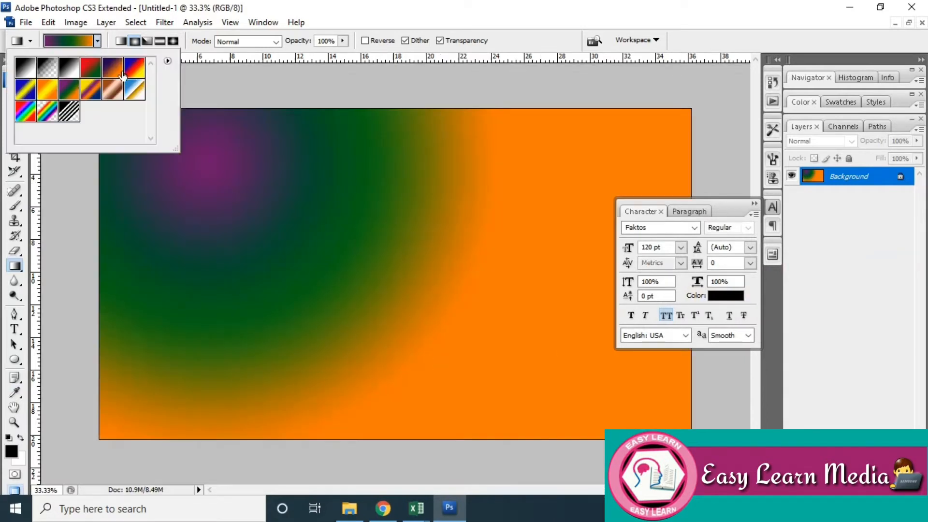
click(109, 95)
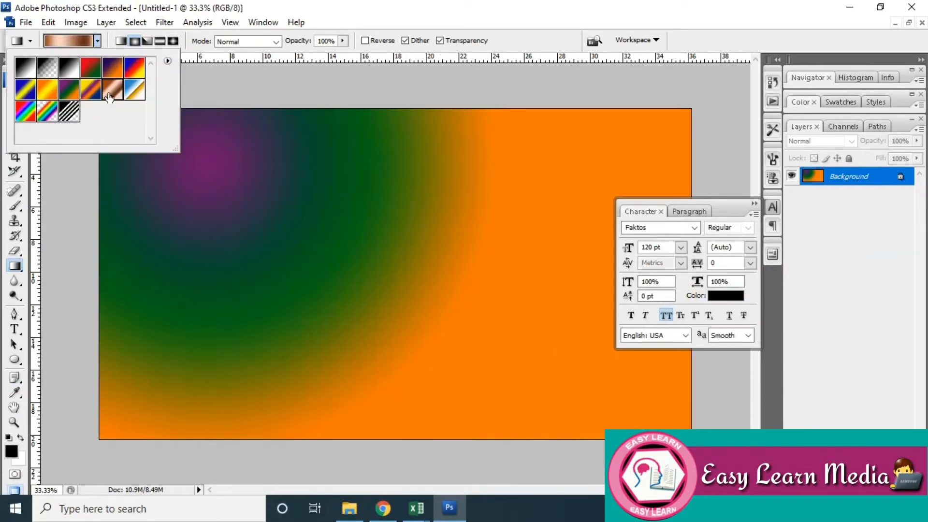
drag(250, 178, 484, 426)
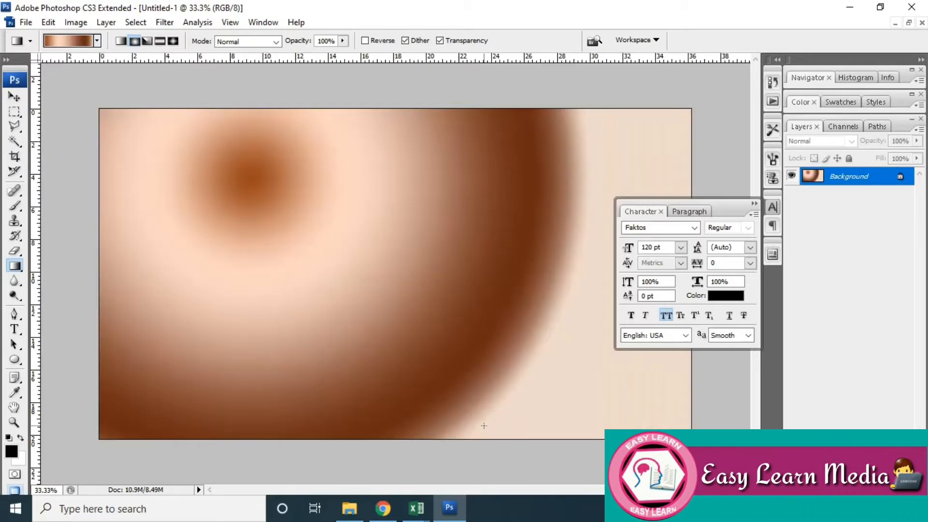
- Customise the Copper gradient with its light end stop at 81% and opacity stops at 13% and 78%, and undo the canvas fills
click(61, 42)
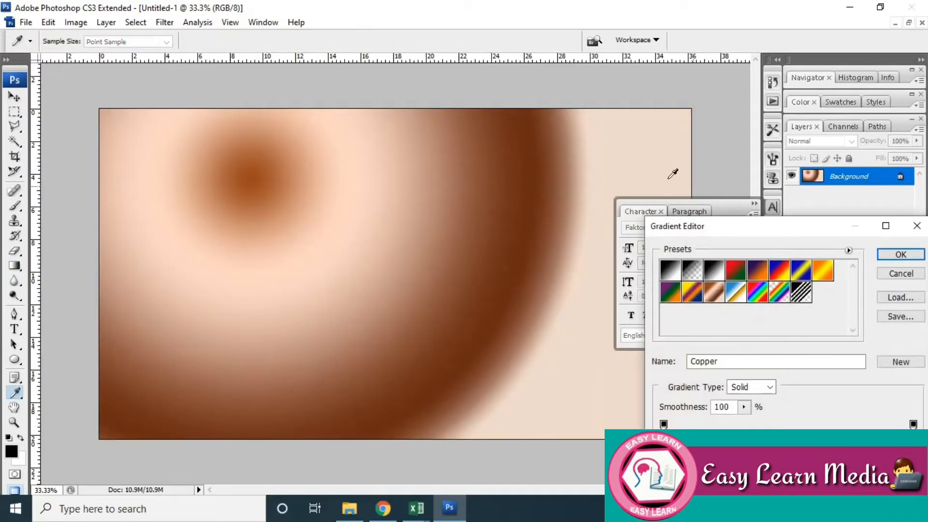
drag(735, 235, 559, 103)
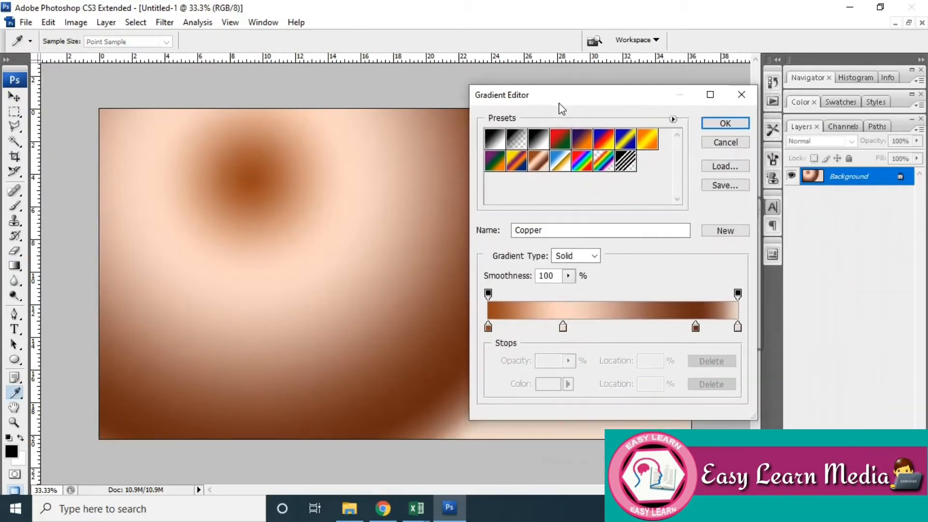
click(563, 327)
drag(563, 327, 528, 327)
drag(737, 328, 692, 329)
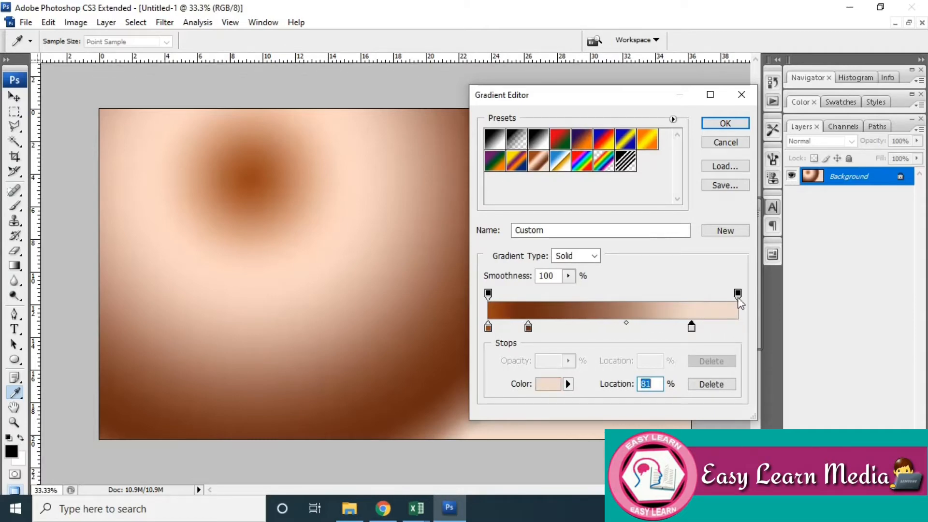
drag(738, 294, 683, 294)
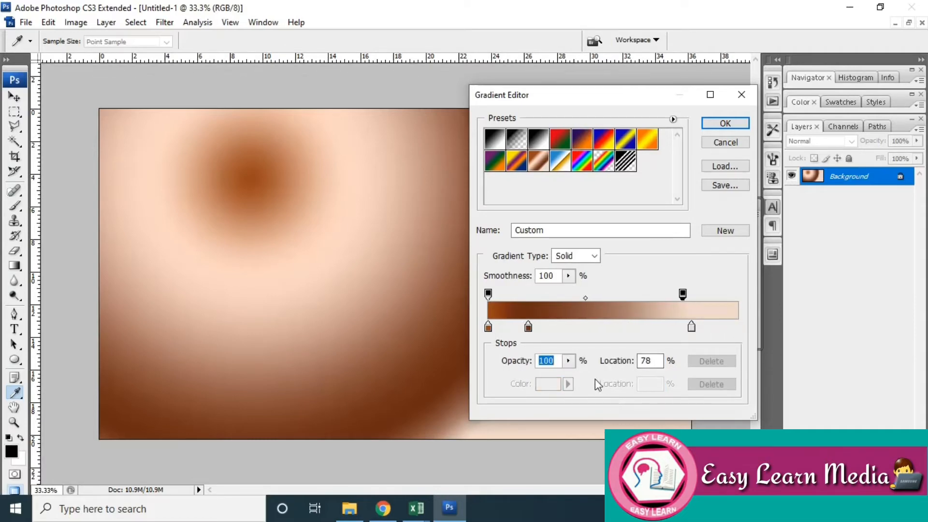
drag(489, 294, 521, 293)
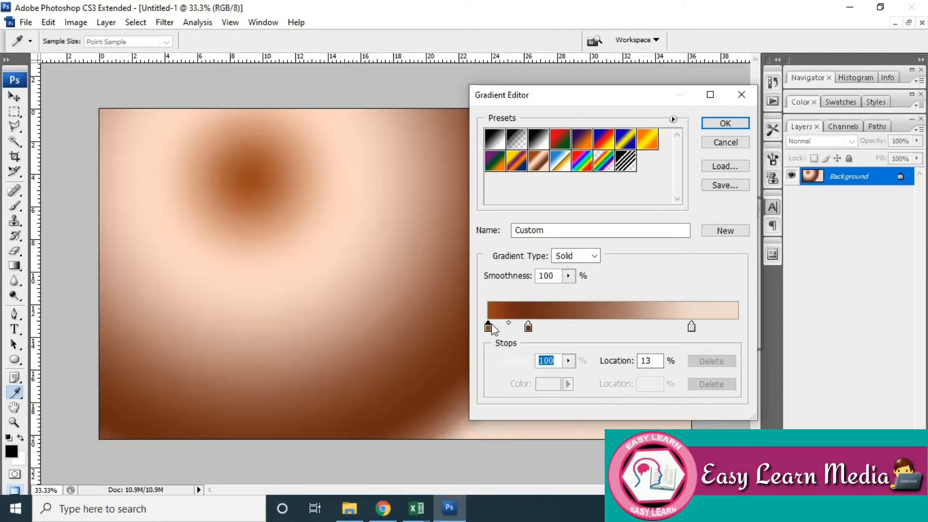
drag(489, 327, 523, 327)
click(726, 124)
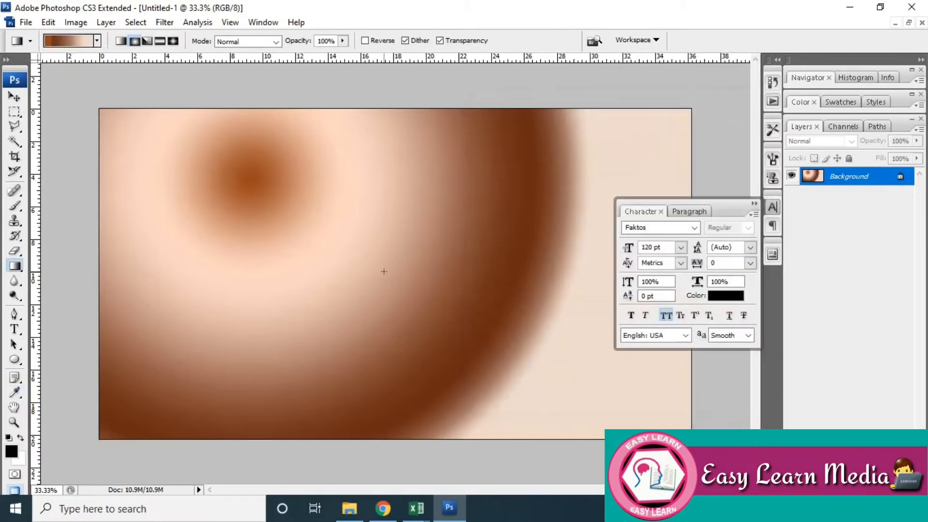
key(ctrl+z)
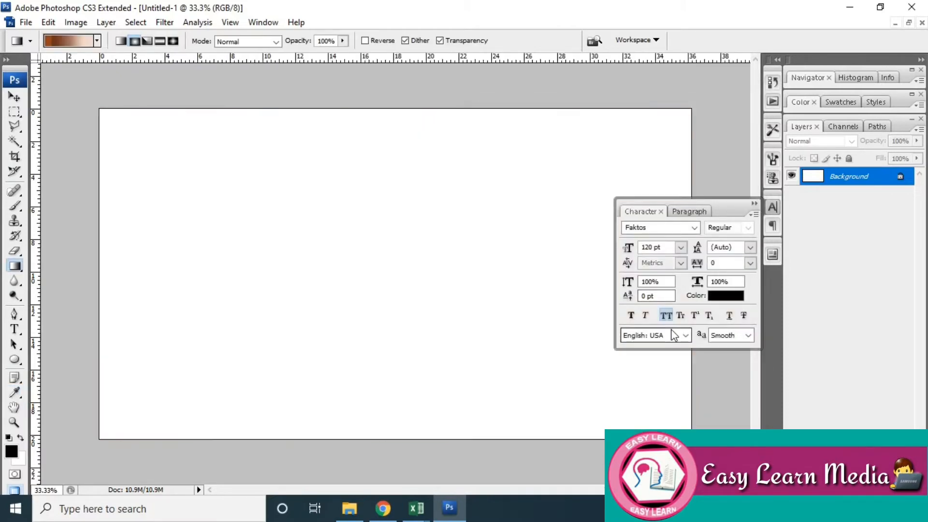
- Load the Orange, Yellow, Orange gradient preset, add an opacity stop at 10% and move the first colour stop to 9%
click(68, 41)
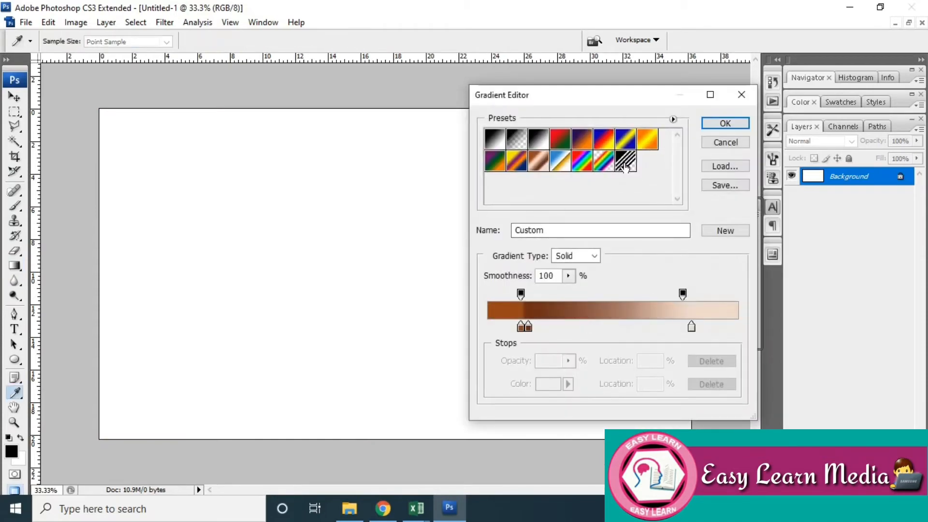
click(648, 140)
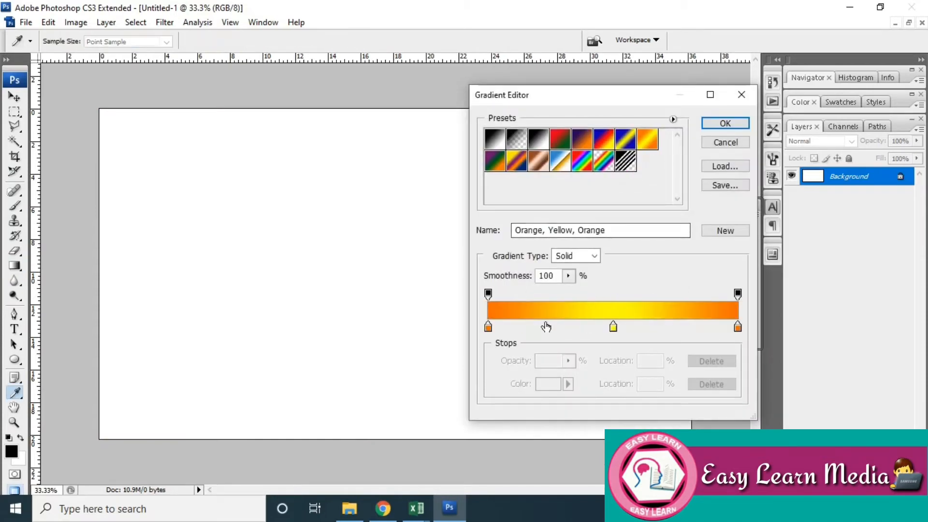
click(513, 294)
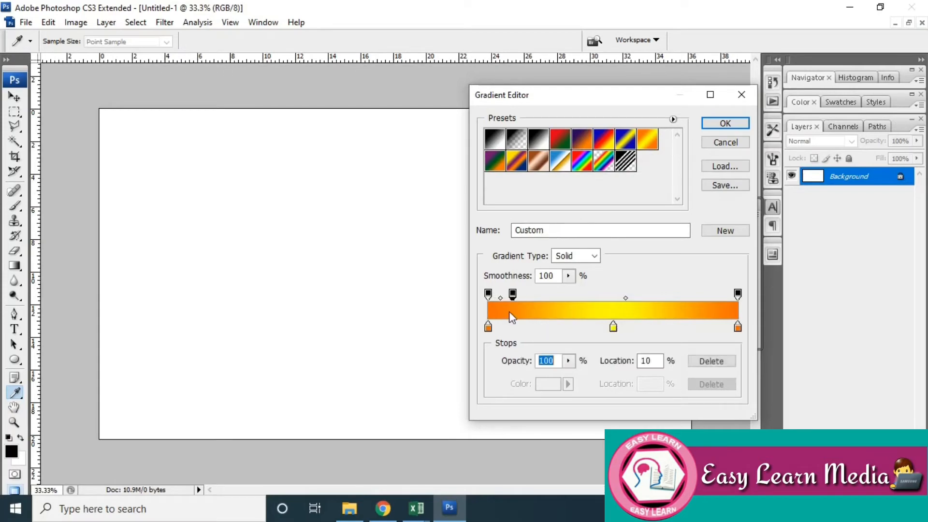
click(489, 327)
drag(489, 328, 511, 328)
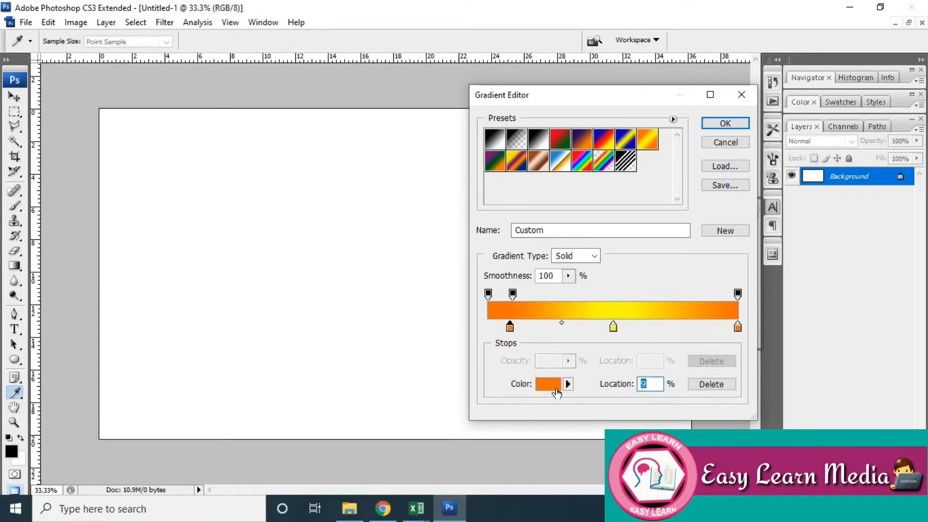
- Recolour the first stop blue with hue 240°, and fill the canvas with the radial gradient from its upper-left corner
click(551, 384)
click(769, 358)
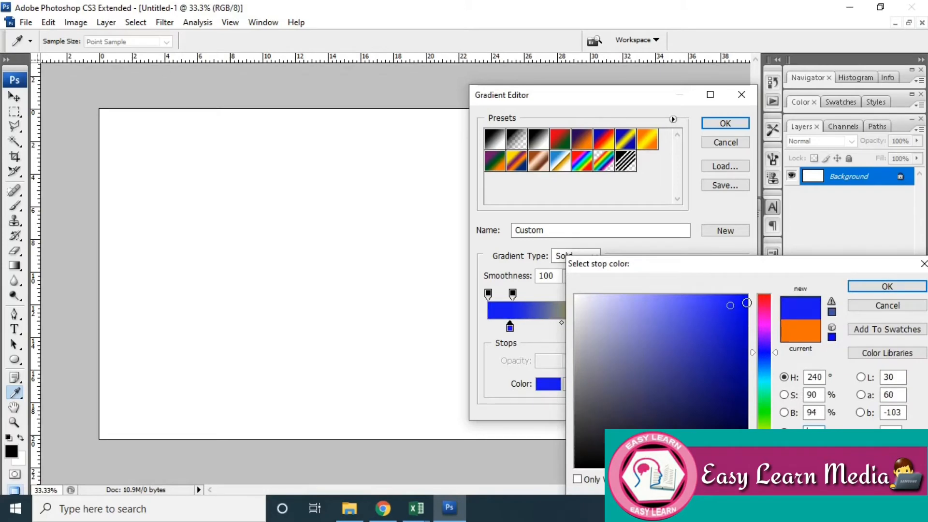
click(887, 286)
click(726, 124)
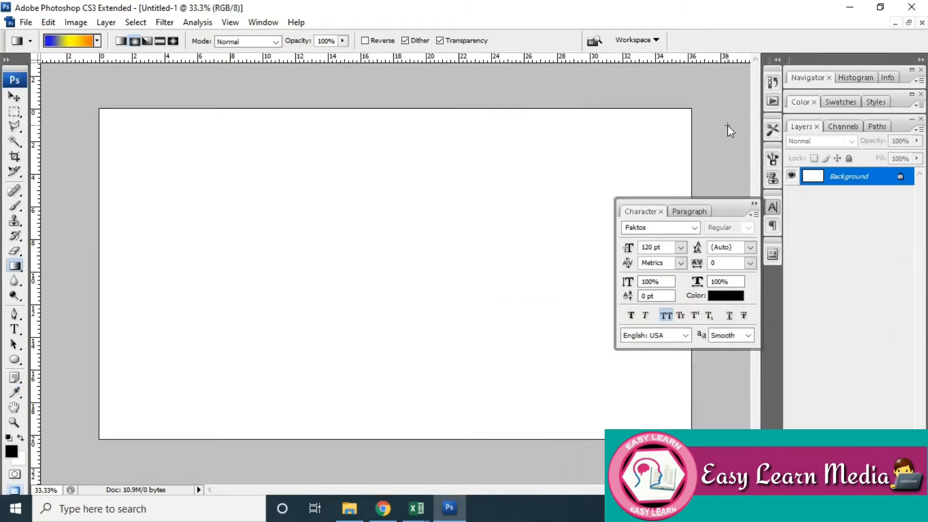
drag(113, 140, 474, 341)
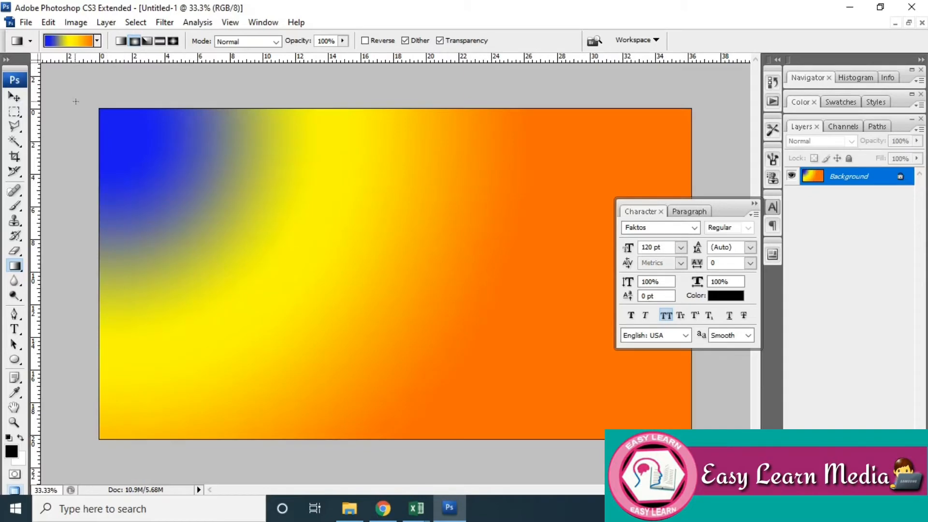
- Move the added opacity stop to 86% and the blue colour stop to 39%, and redraw the radial fill from the upper-left corner
click(83, 43)
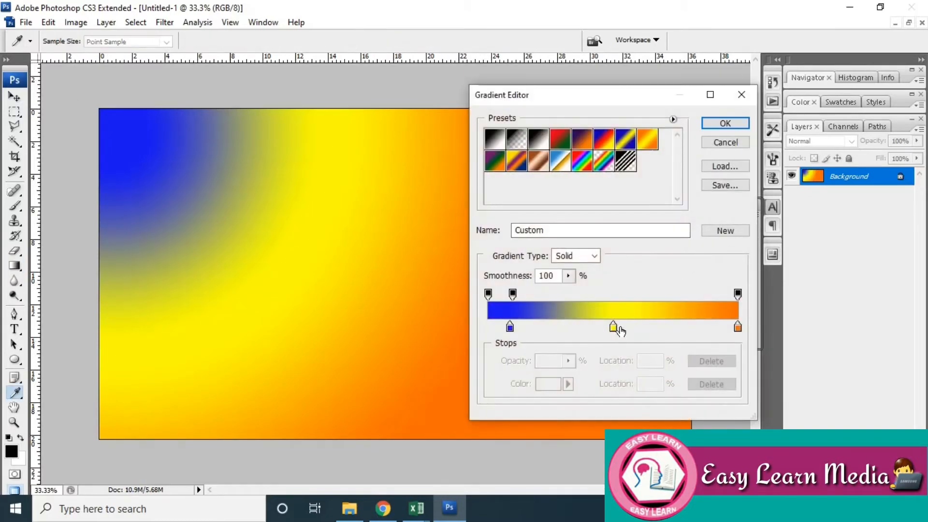
drag(512, 294, 704, 294)
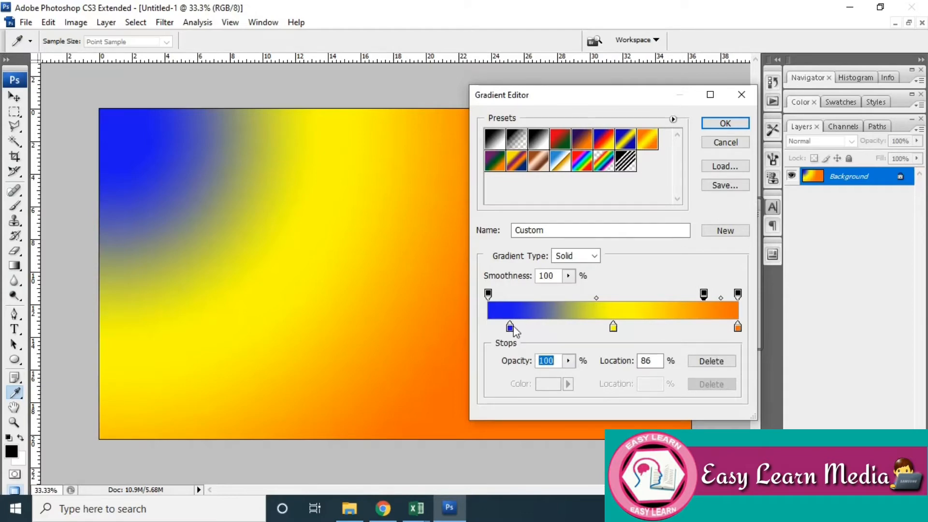
drag(510, 327, 586, 328)
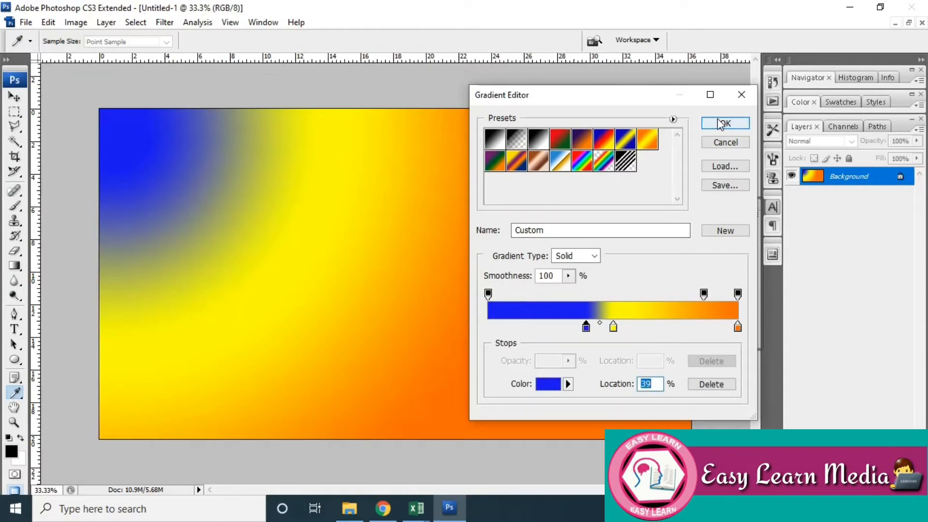
click(725, 124)
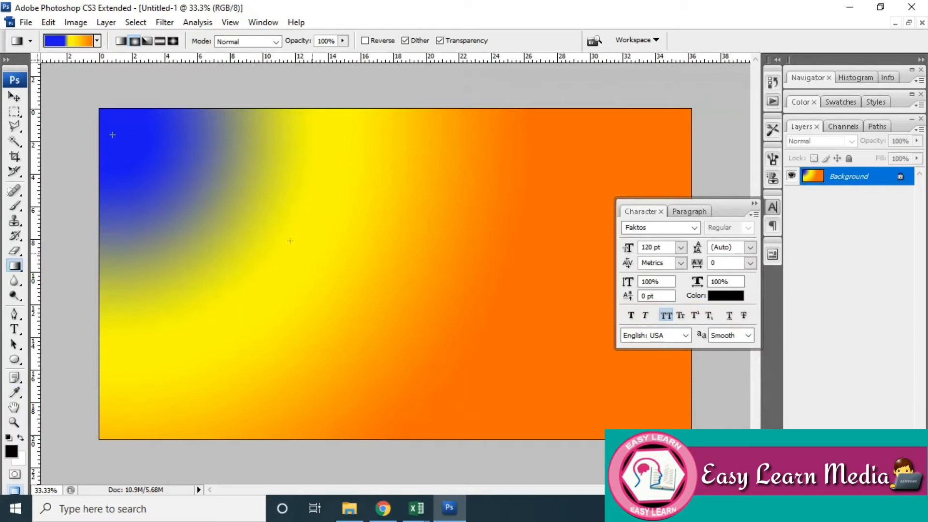
drag(113, 135, 449, 328)
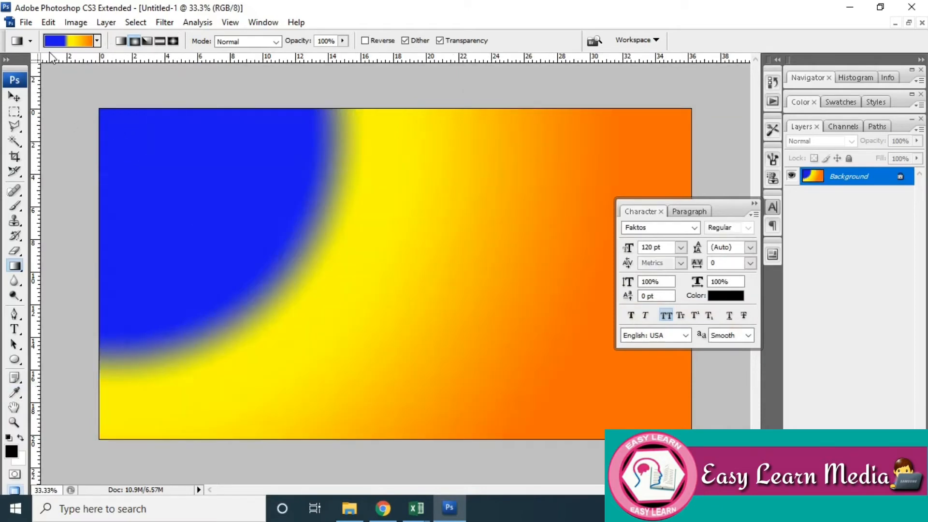
- Fill the canvas twice with a linear gradient drawn diagonally from its upper-left corner
click(121, 42)
drag(118, 130, 637, 392)
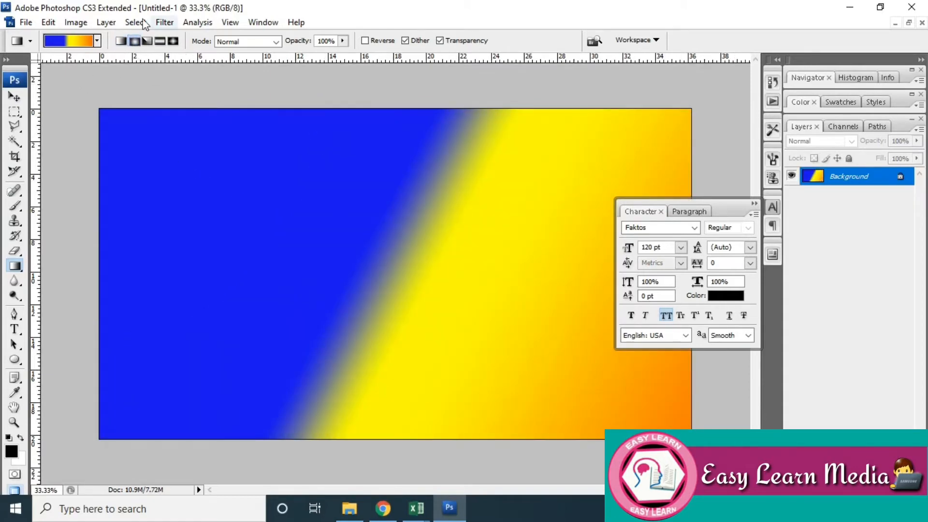
click(121, 42)
drag(116, 126, 491, 357)
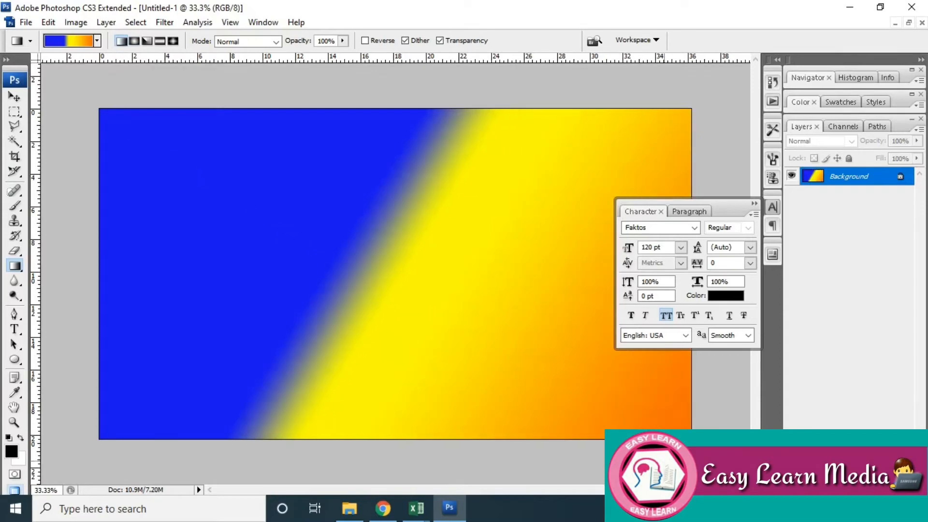
- Refill the canvas with a radial gradient from near its centre, and with an angle gradient drawn horizontally from there
click(135, 43)
drag(352, 237, 430, 441)
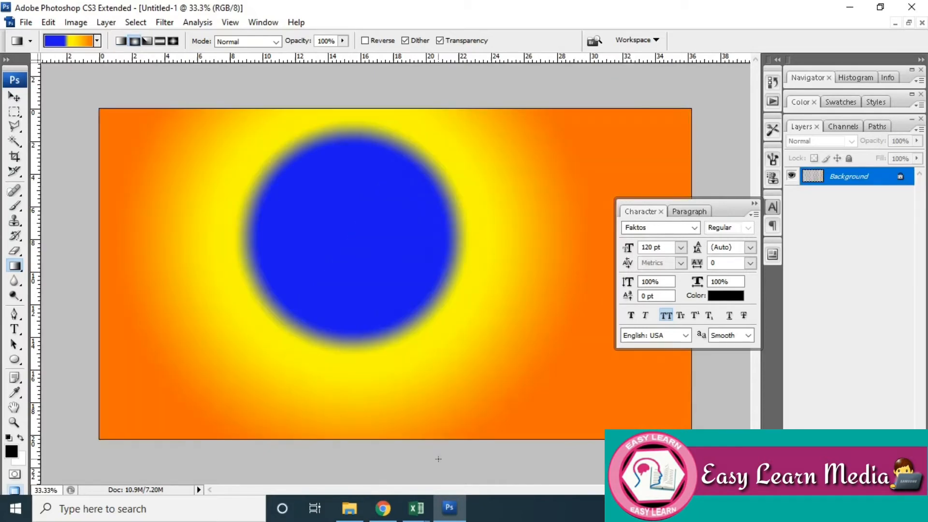
click(147, 41)
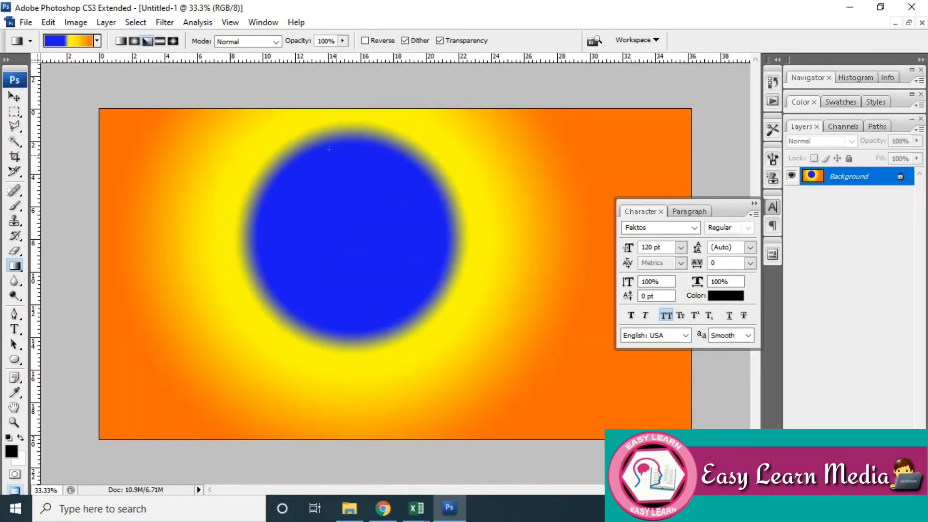
drag(333, 238, 586, 248)
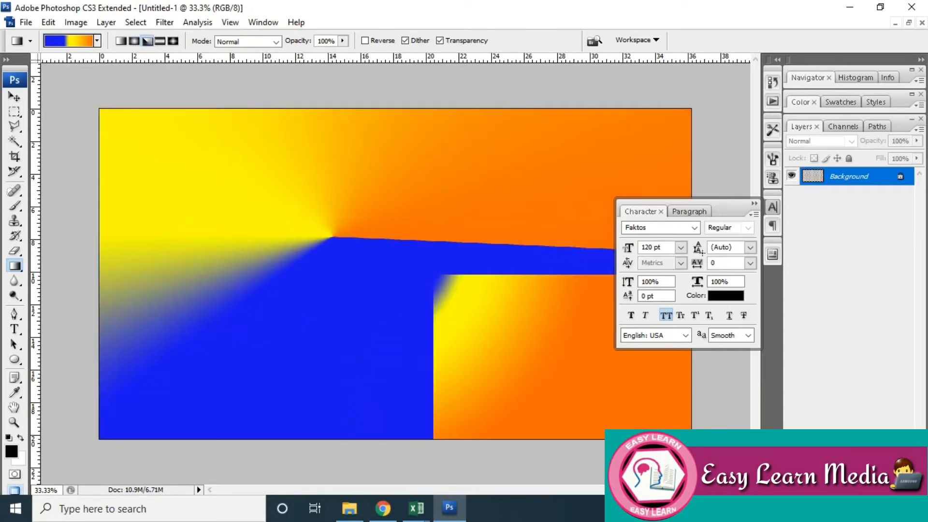
- Refill the canvas with a reflected gradient drawn downward, and with a diamond gradient drawn from left of the canvas centre
click(161, 41)
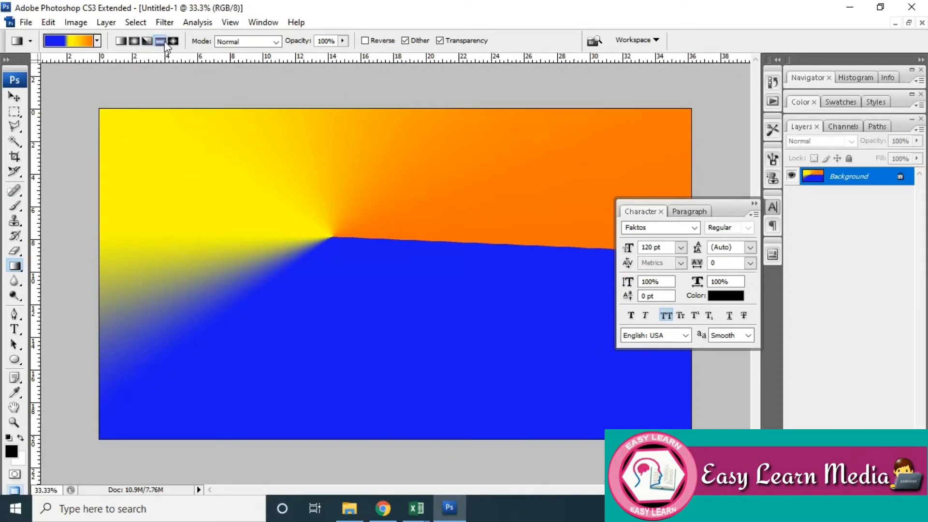
drag(312, 228, 395, 459)
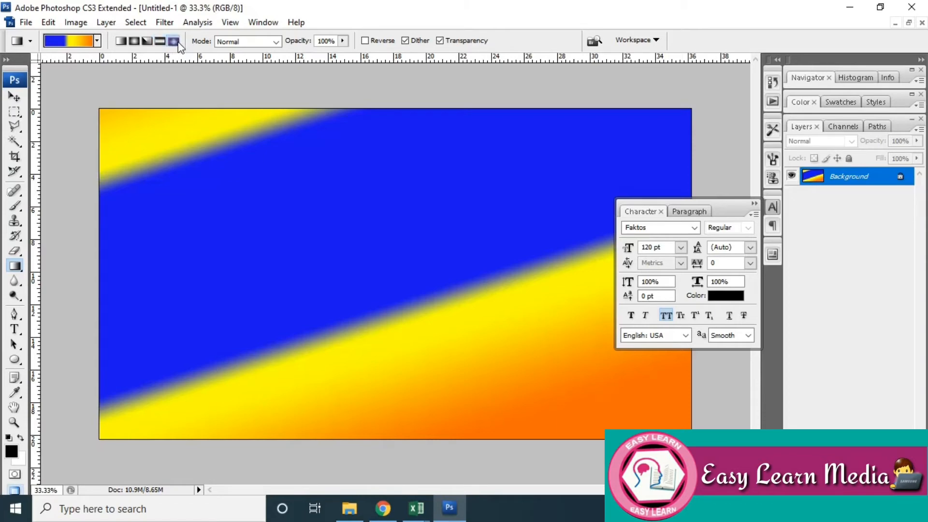
drag(284, 215, 523, 477)
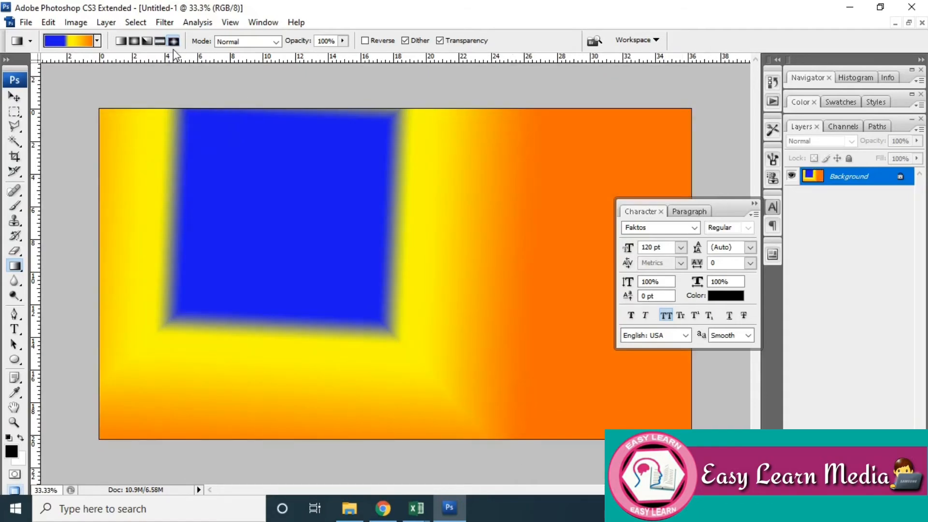
- Set the gradient opacity to 36% and draw a diamond gradient diagonally from near the canvas's upper-left corner
click(272, 42)
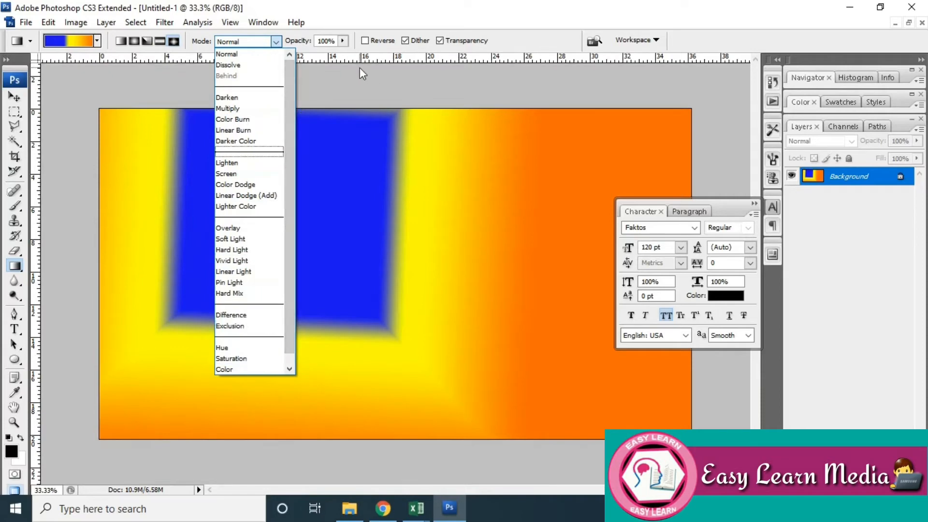
click(348, 57)
click(343, 41)
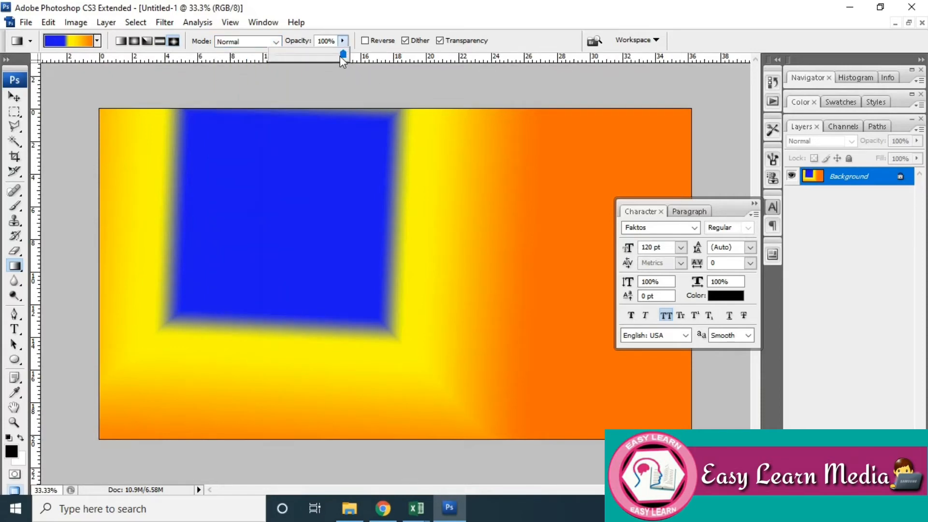
drag(340, 56, 299, 56)
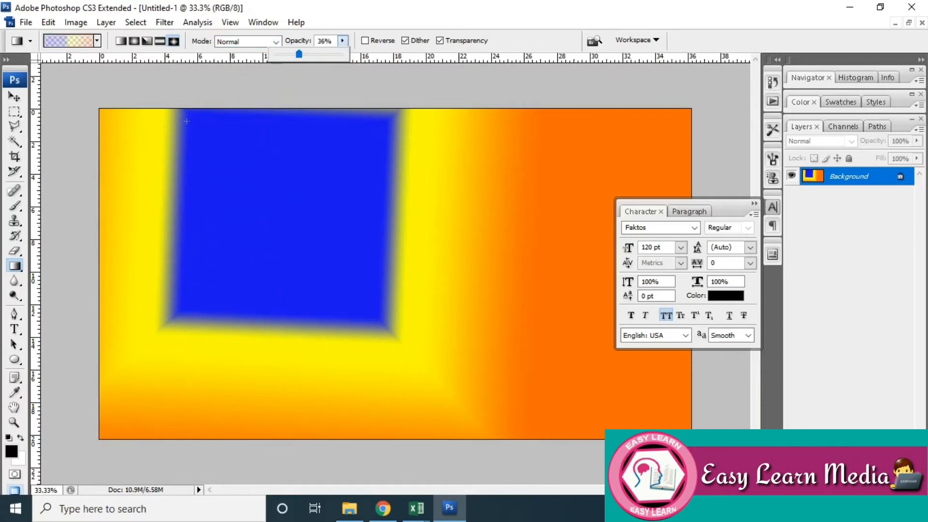
drag(112, 125, 657, 474)
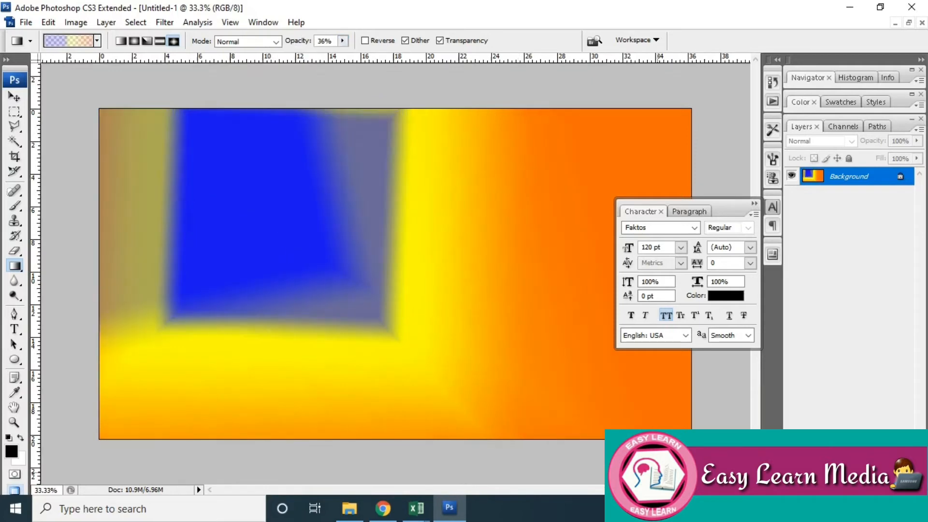
- Undo all the gradient fills back to the blank white canvas
key(ctrl+z)
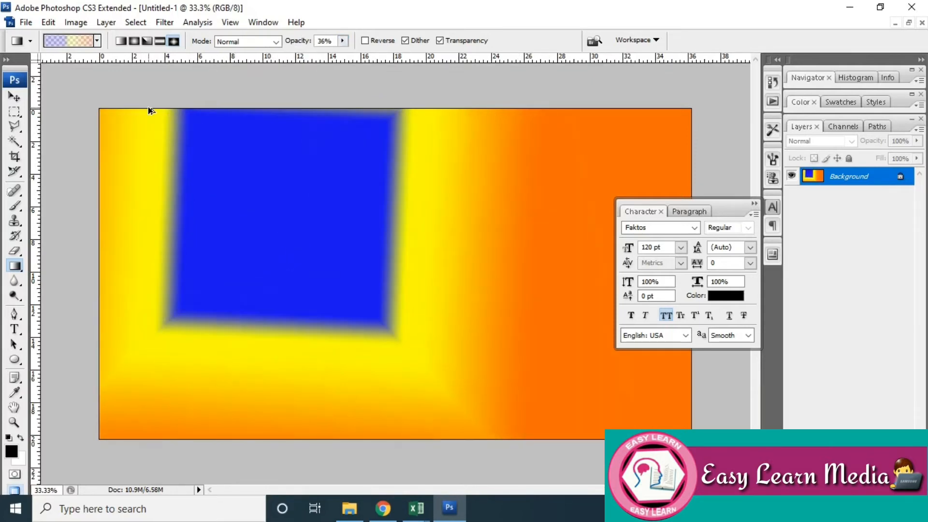
key(ctrl+alt+z)
key(ctrl+alt+z)
key(ctrl+alt+z)
key(ctrl+alt+z)
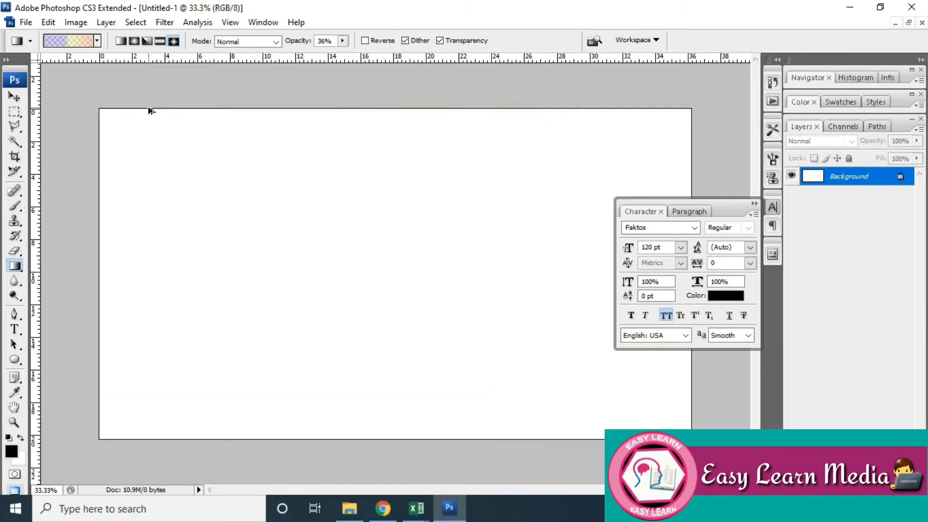
- Choose the orange-yellow-orange gradient preset, set the opacity to 45%, and draw a diamond gradient diagonally across the canvas
click(97, 41)
click(50, 89)
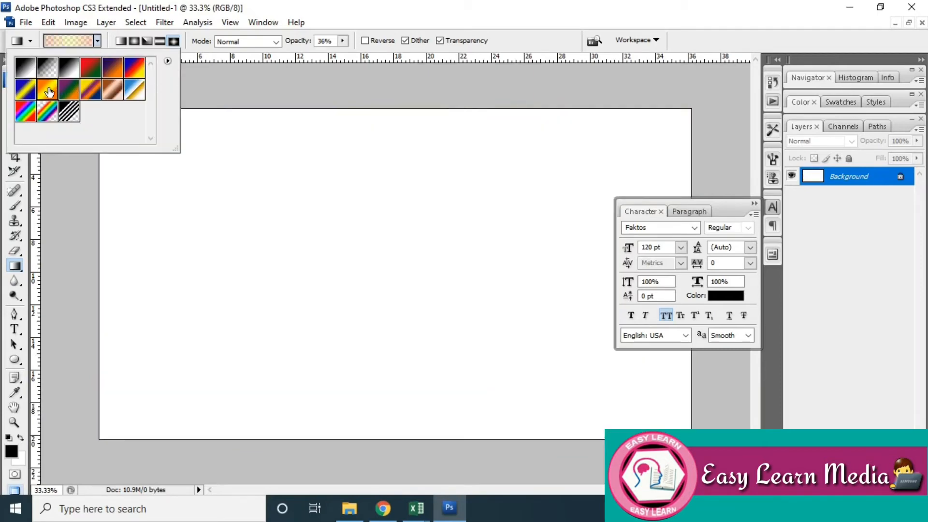
double_click(54, 94)
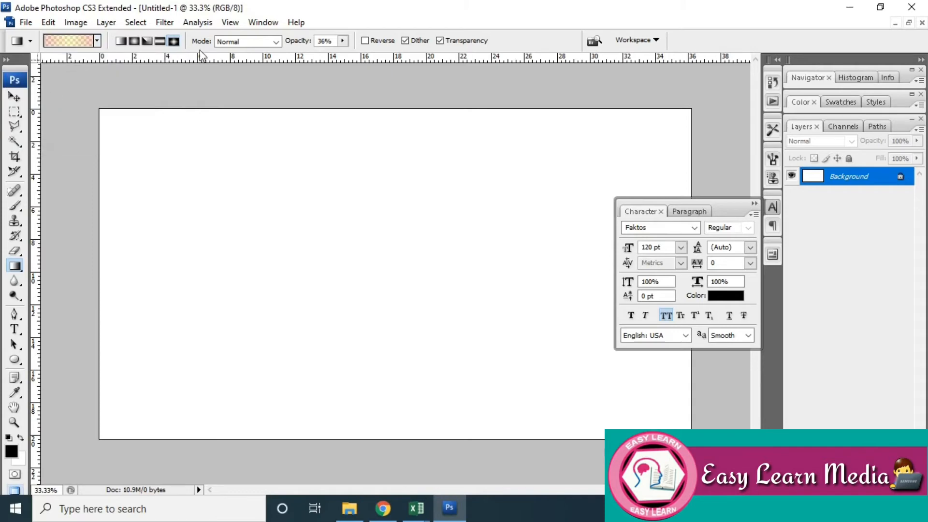
click(342, 41)
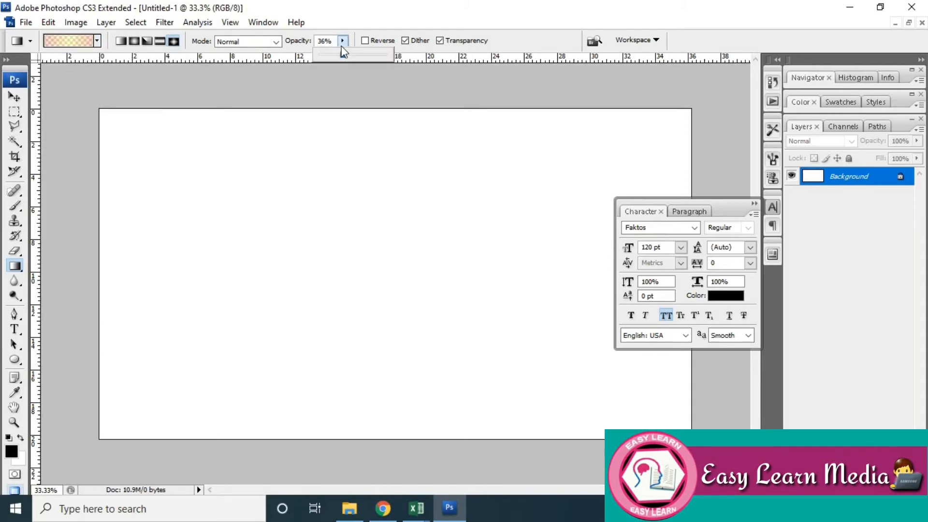
mouse_move(342, 55)
mouse_down()
mouse_move(434, 57)
mouse_move(349, 54)
mouse_up()
drag(129, 127, 624, 437)
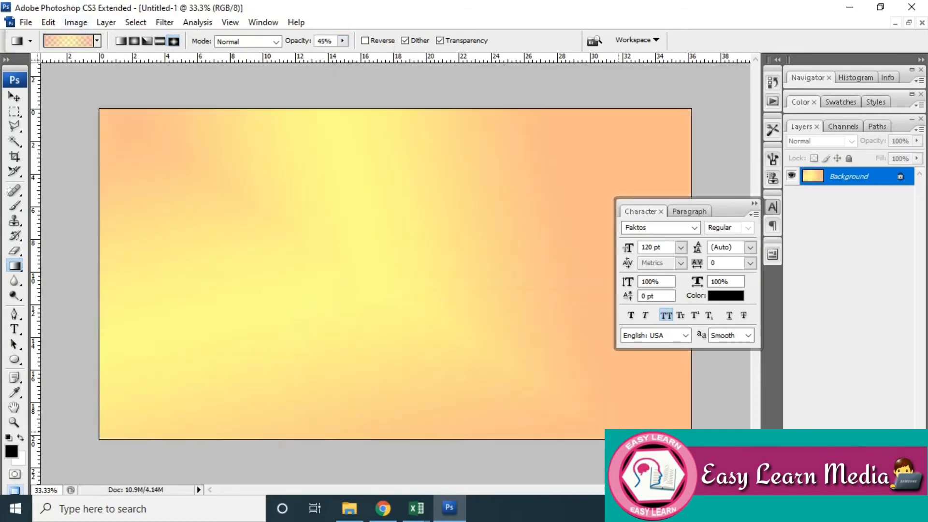
- Raise the gradient opacity to 100% and redraw the diamond gradient diagonally from near the canvas's upper-left corner
click(342, 40)
drag(342, 54, 384, 55)
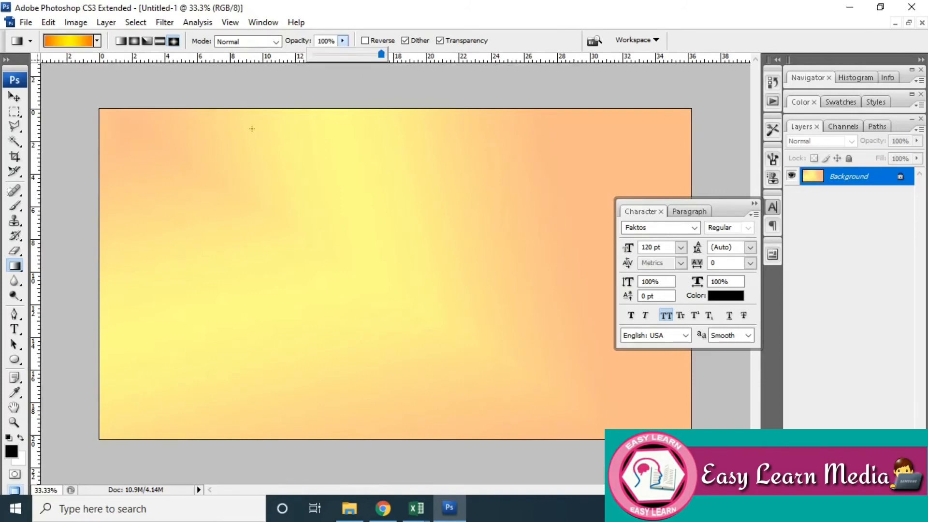
click(133, 138)
drag(135, 139, 574, 481)
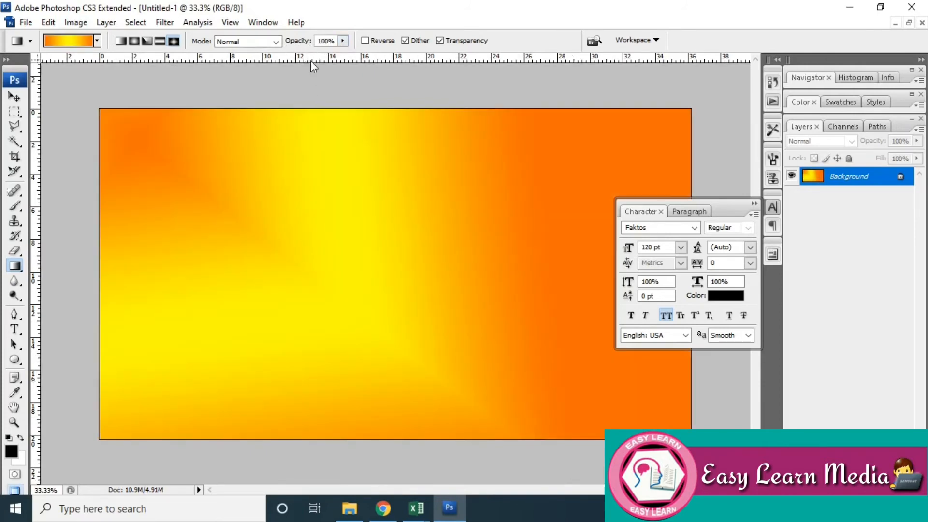
- Set the gradient opacity to 30% and draw another diagonal diamond gradient over the existing orange and yellow fill
click(341, 43)
click(346, 40)
text(30)
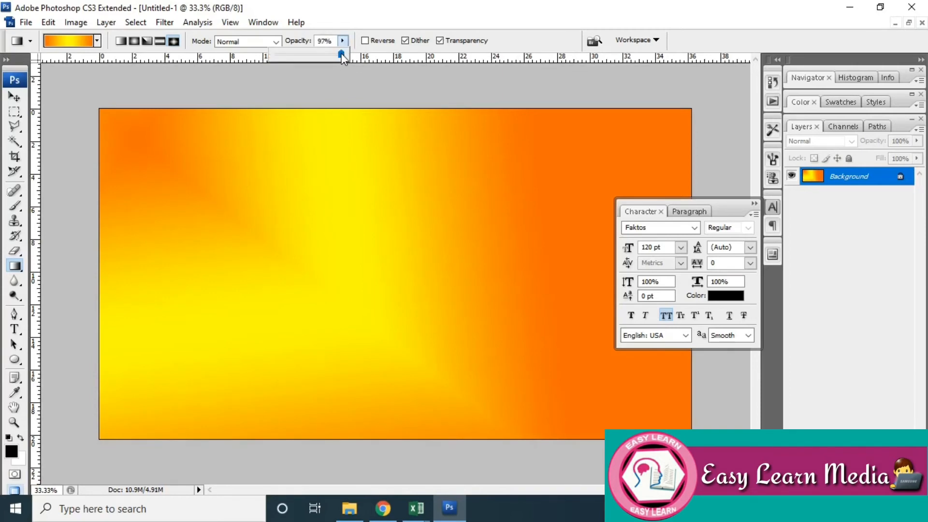
click(342, 41)
click(195, 130)
drag(195, 129, 473, 397)
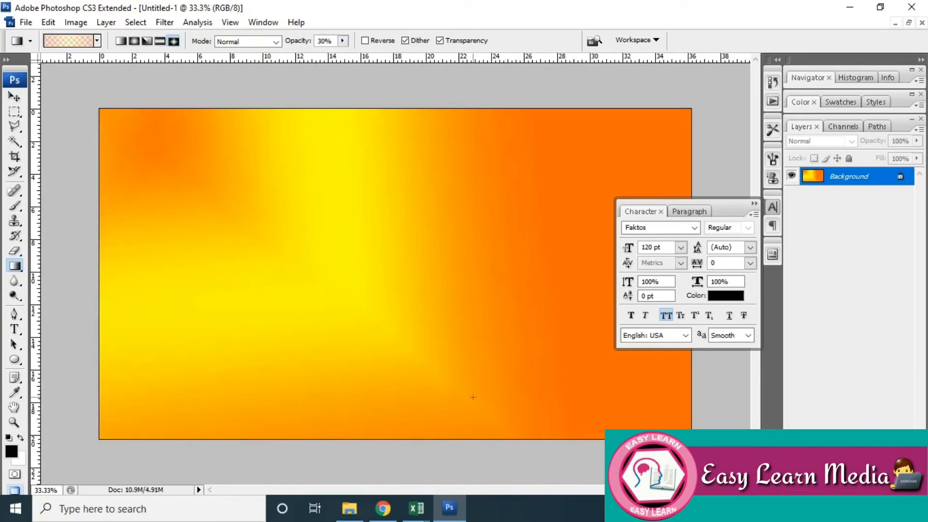
- Undo the earlier fills and draw the 30% diamond gradient diagonally on the blank canvas
key(ctrl+alt+z)
key(ctrl+alt+z)
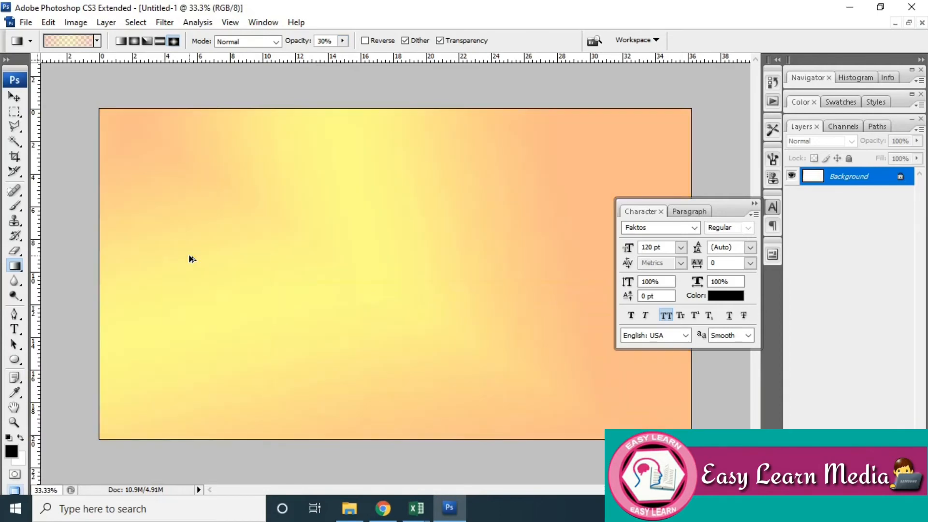
drag(161, 123, 482, 414)
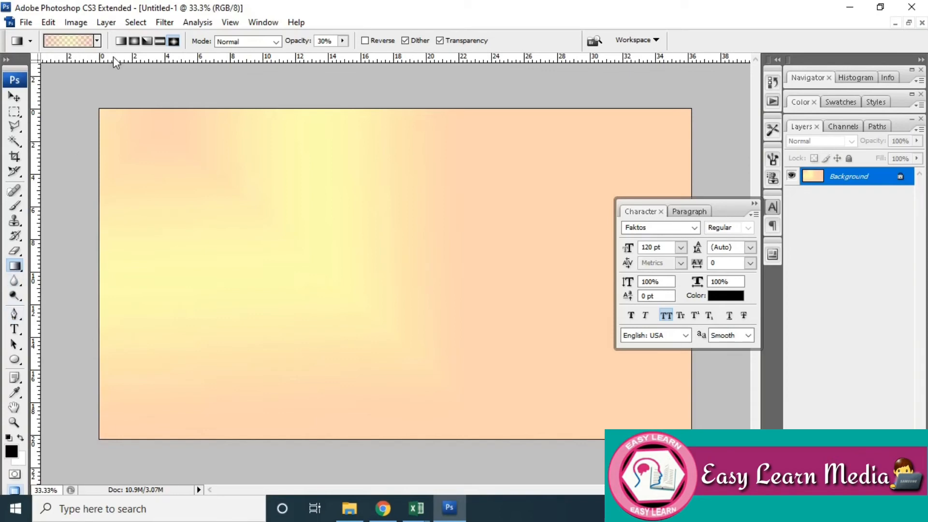
- Undo the pale gradient fill and fill the blank canvas with the black foreground colour using the Paint Bucket tool
key(ctrl+z)
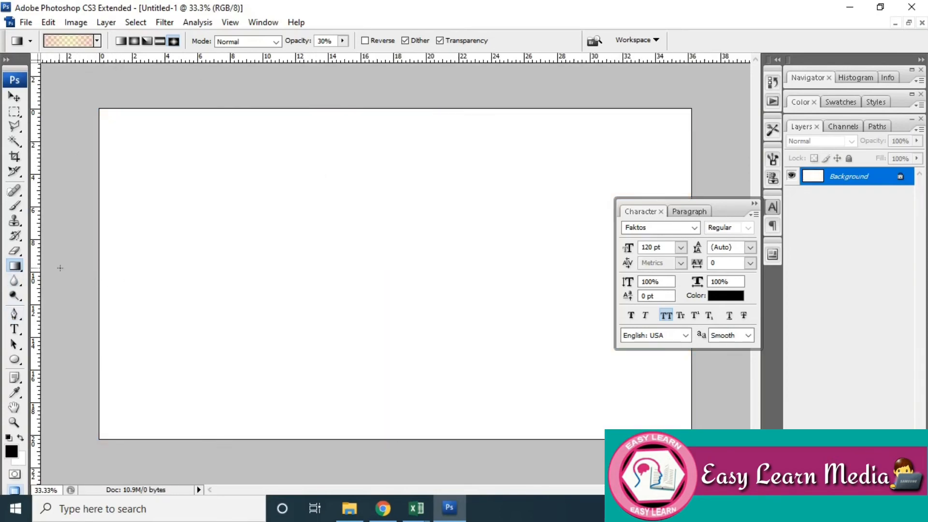
right_click(14, 269)
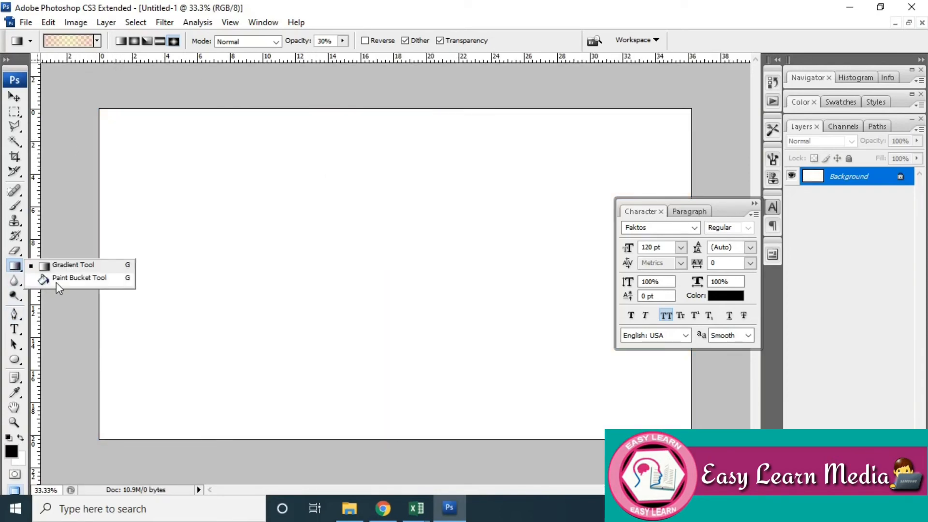
click(56, 283)
click(251, 263)
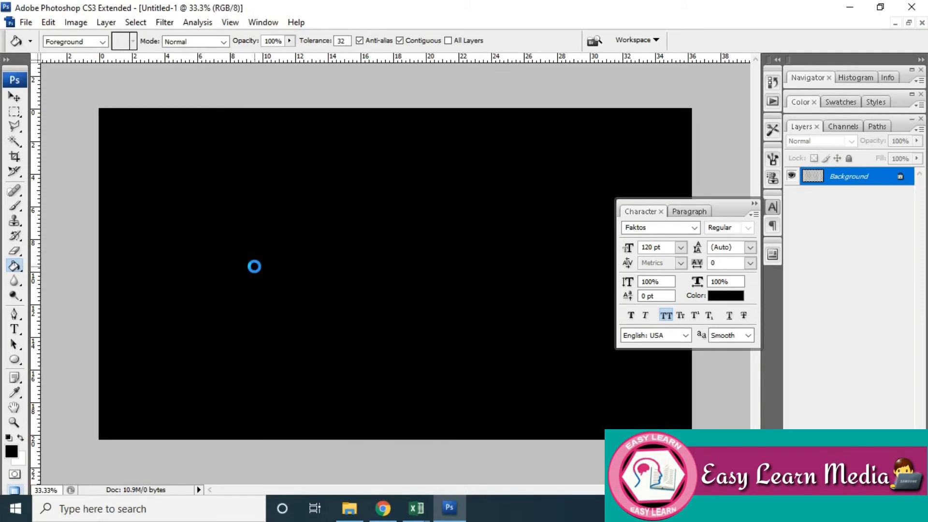
- Change the foreground colour to blue (H 220, S 83, B 88) and fill the black canvas with it
click(11, 452)
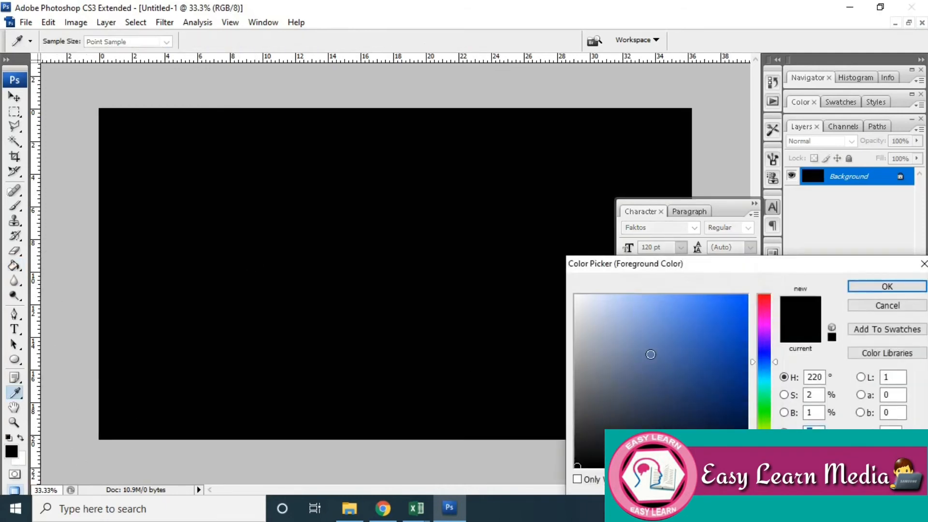
drag(651, 355, 718, 315)
click(858, 288)
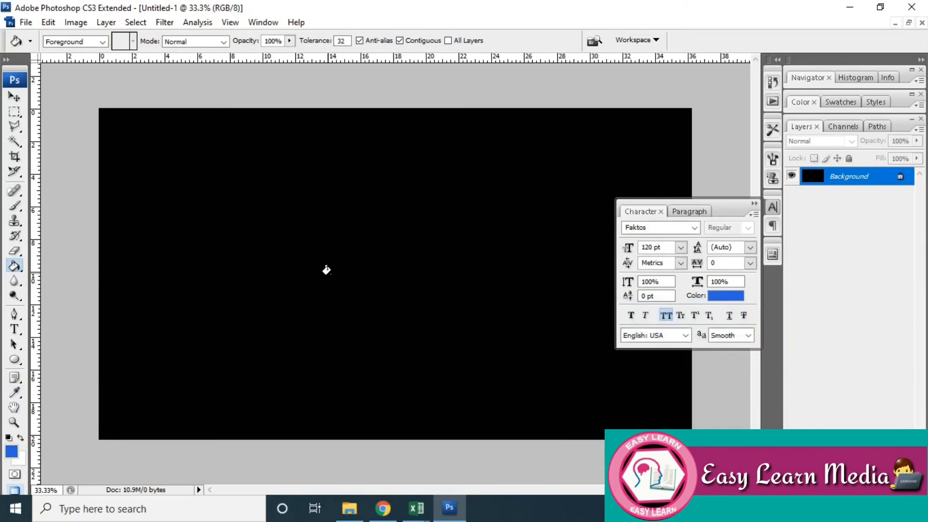
click(326, 270)
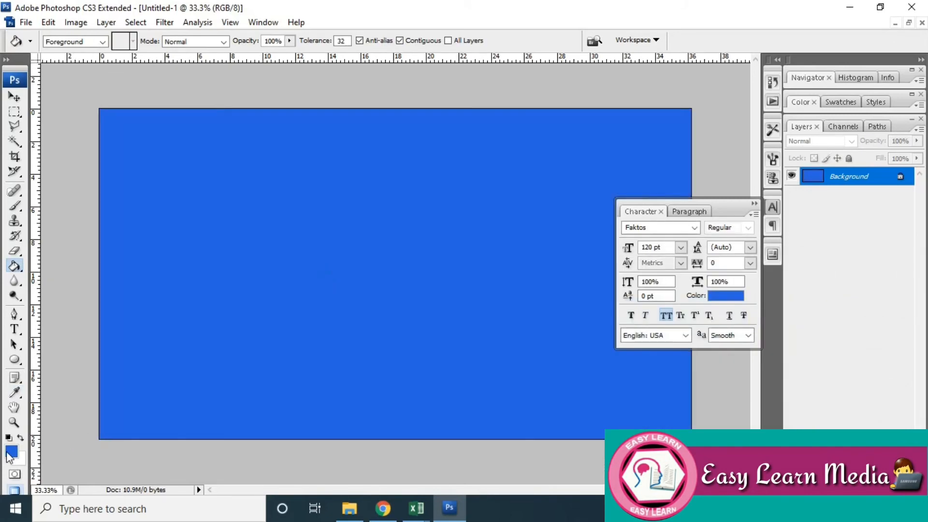
- Keep Foreground as the fill source, set the Paint Bucket opacity to 30%, and fill the canvas with blue from a blank white state
click(103, 42)
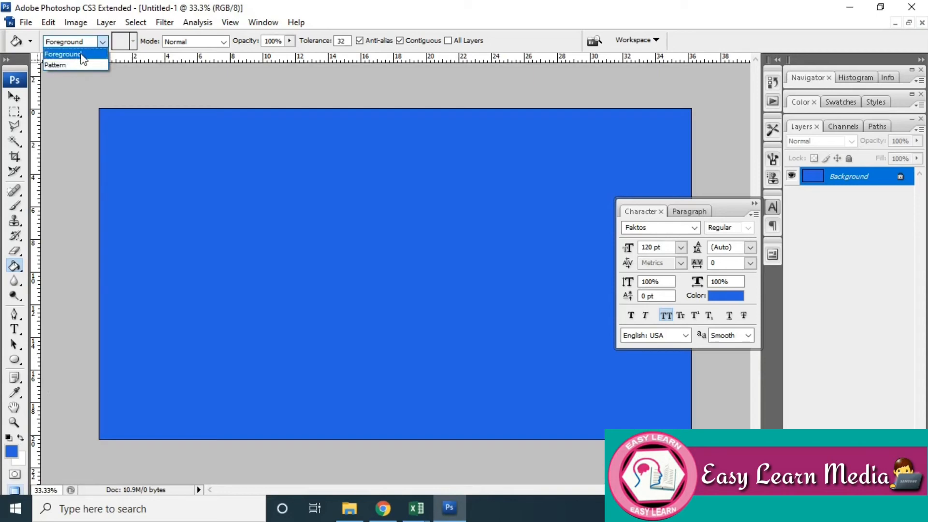
click(81, 55)
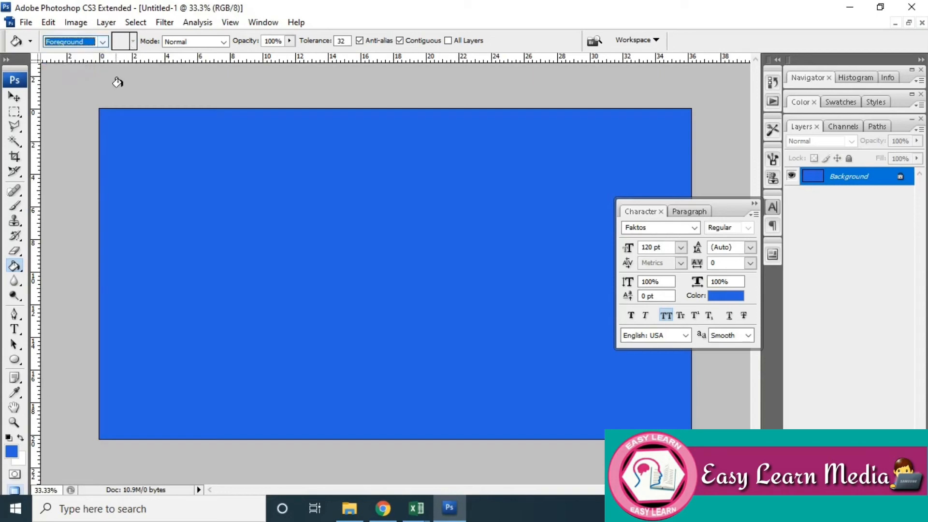
click(291, 45)
click(285, 62)
click(287, 45)
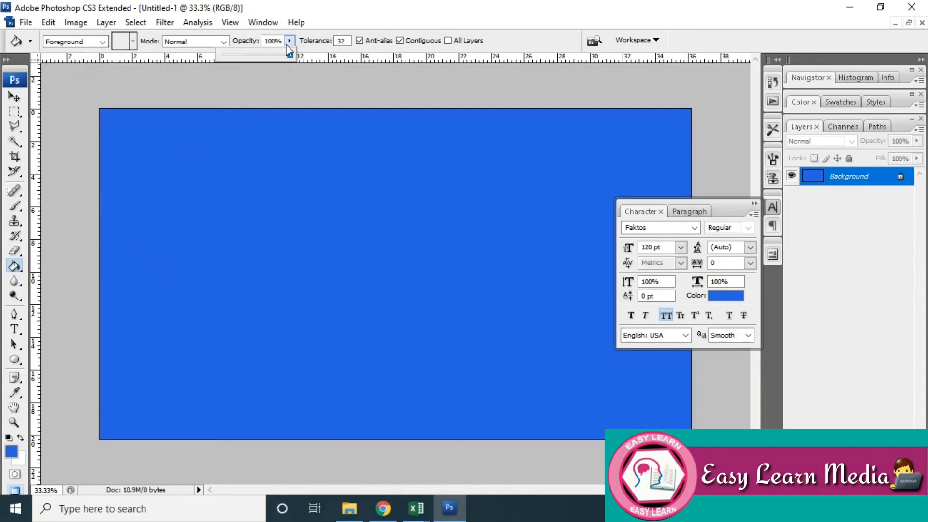
drag(289, 54, 241, 55)
click(445, 169)
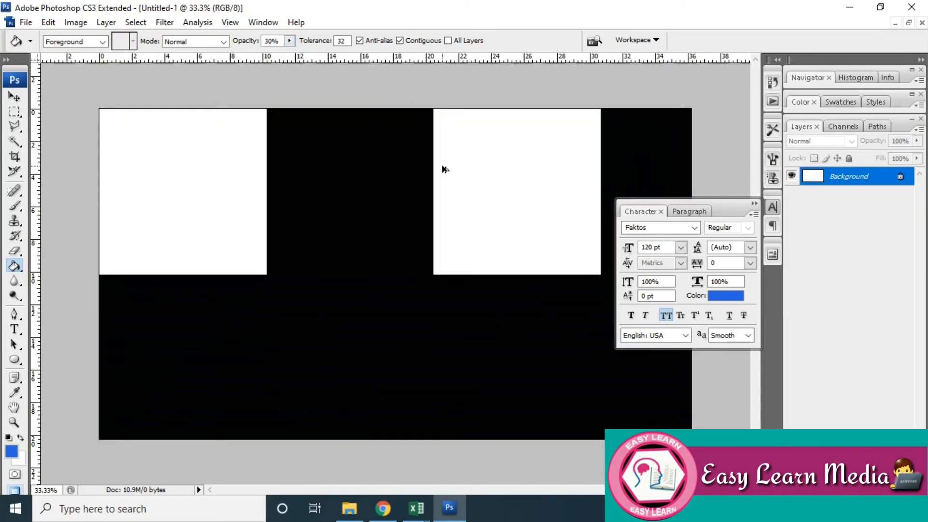
click(241, 210)
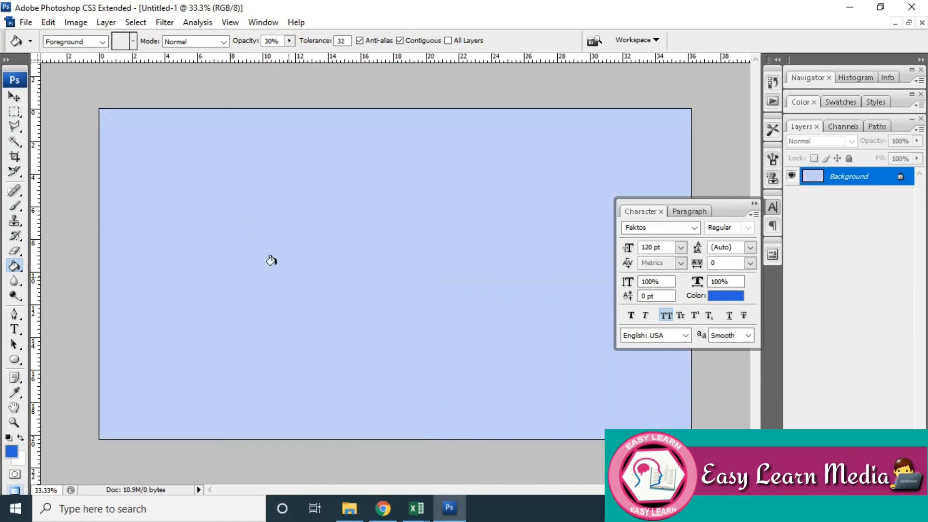
- Restore the Paint Bucket opacity to 100%, undo the pale fill, and fill the white canvas with the same blue foreground colour
click(289, 40)
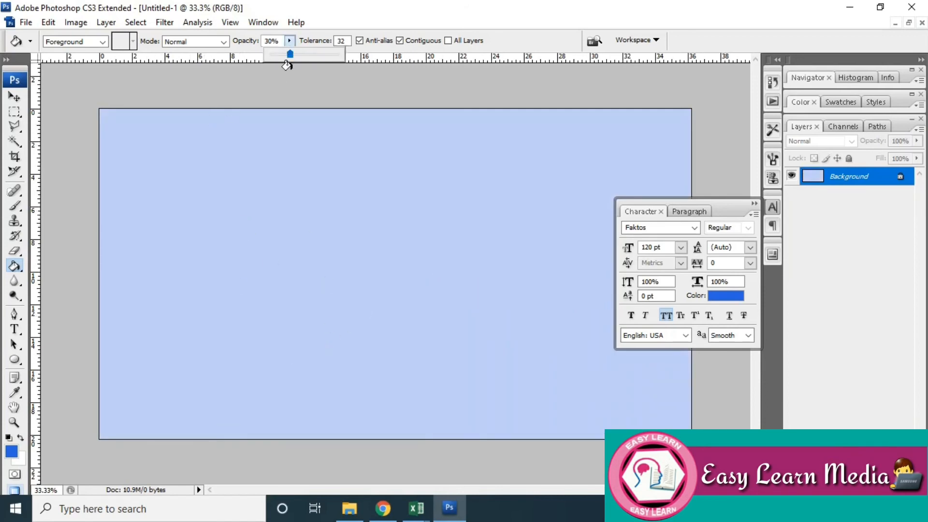
drag(290, 57, 349, 64)
key(ctrl+z)
click(12, 452)
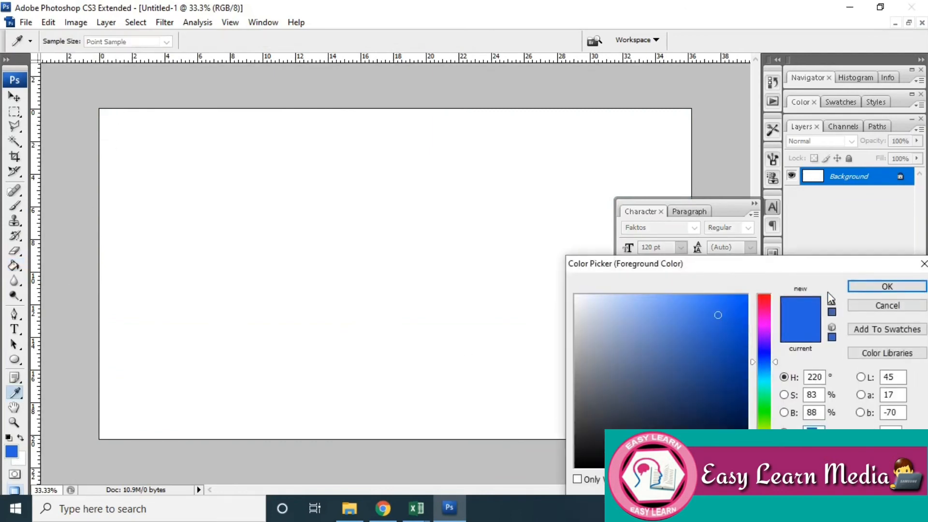
click(880, 286)
key(g)
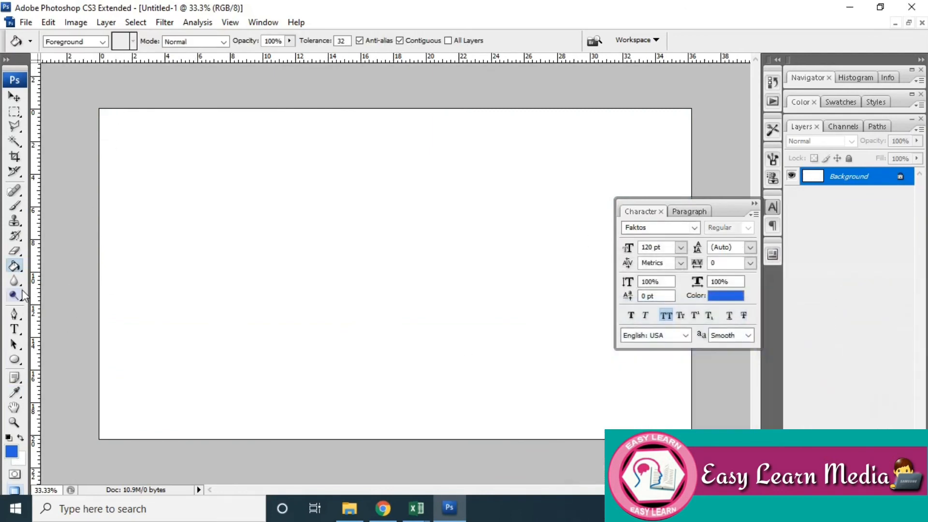
click(184, 162)
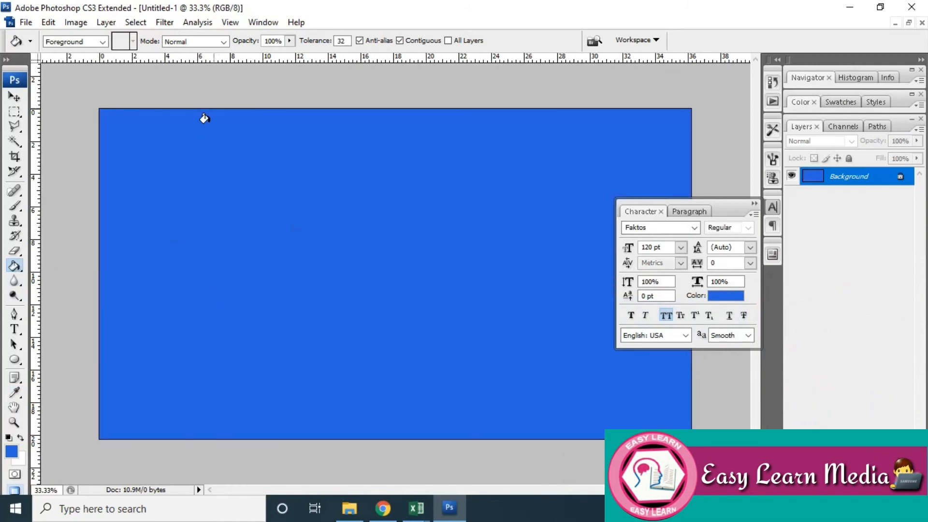
- Set the Paint Bucket opacity to 41% and fill the blue canvas with a magenta foreground colour (H 295, S 96, B 94)
click(290, 41)
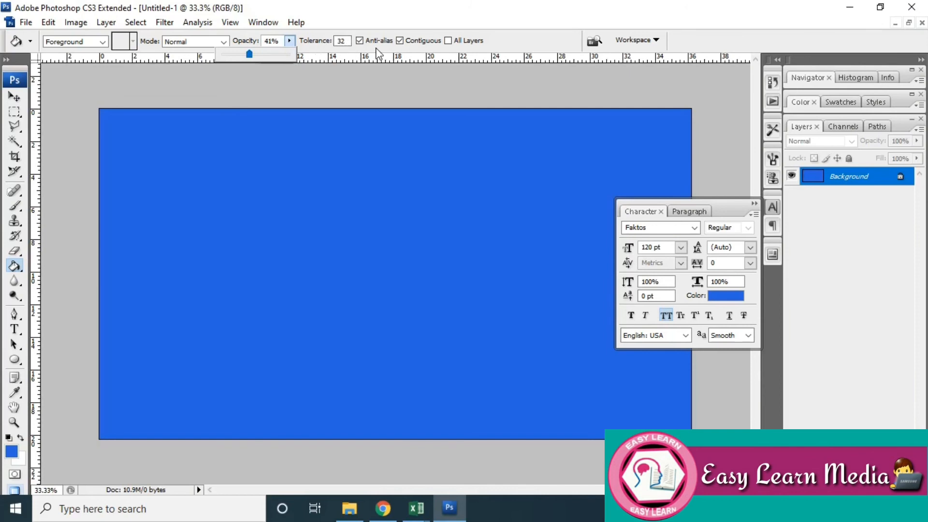
click(276, 103)
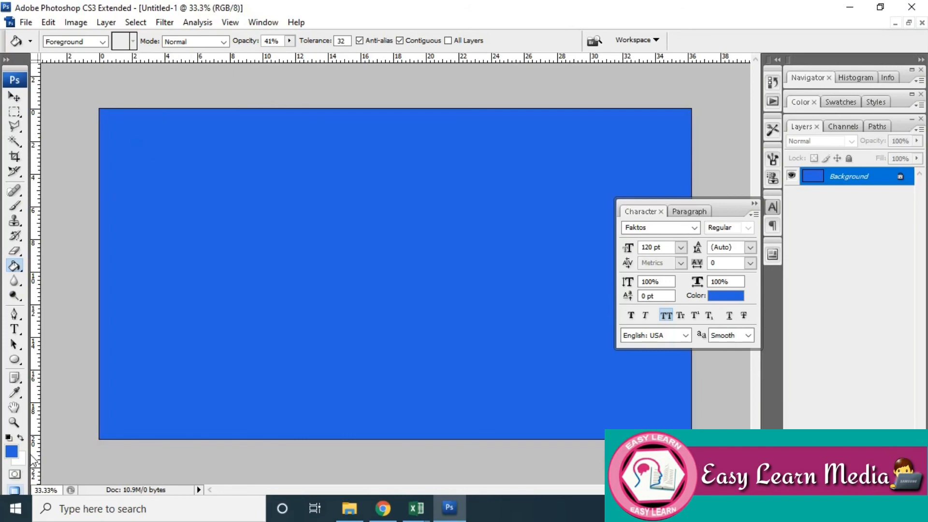
click(14, 454)
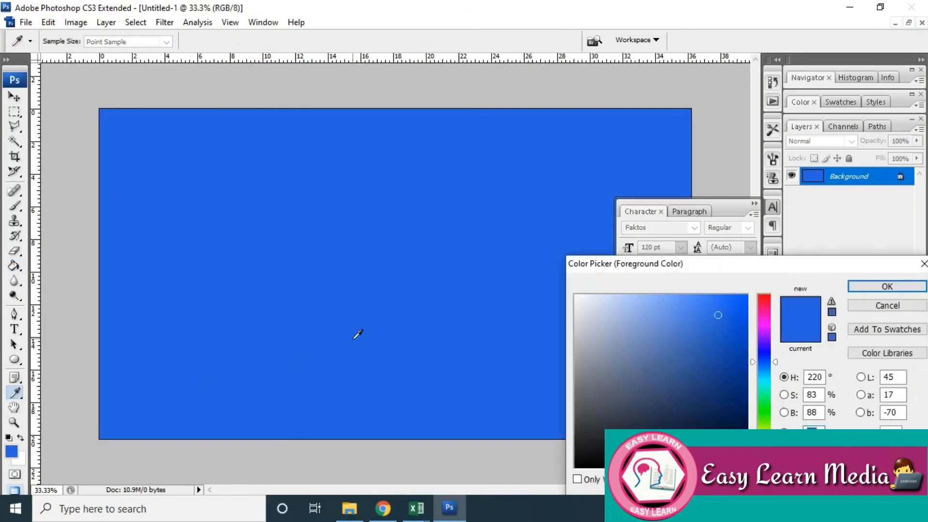
click(767, 326)
click(742, 305)
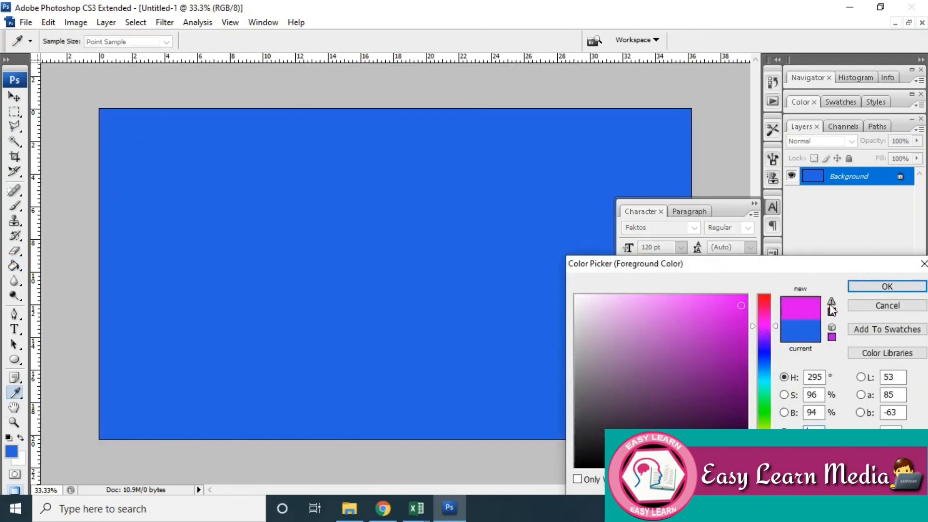
click(873, 289)
click(459, 229)
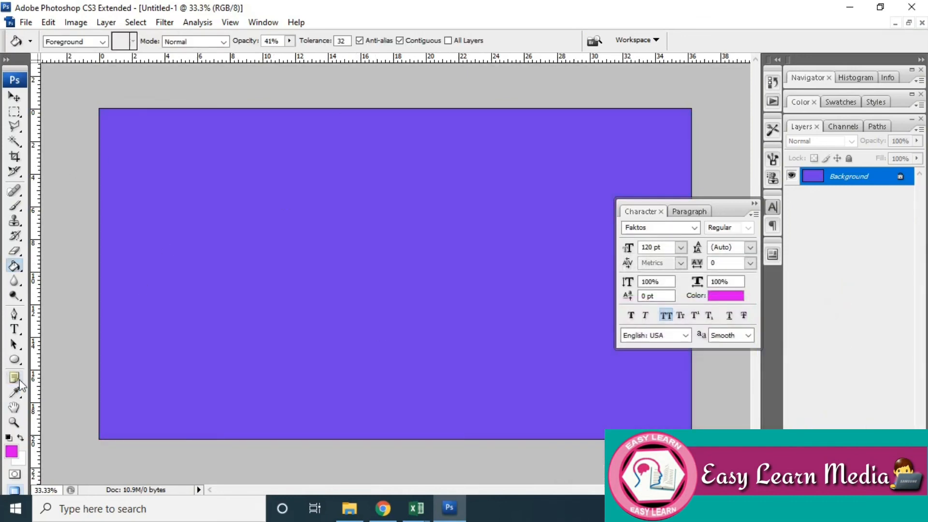
- Switch back to the Gradient tool and draw the 30% diamond gradient diagonally over the purple canvas from near its upper-left corner
click(14, 266)
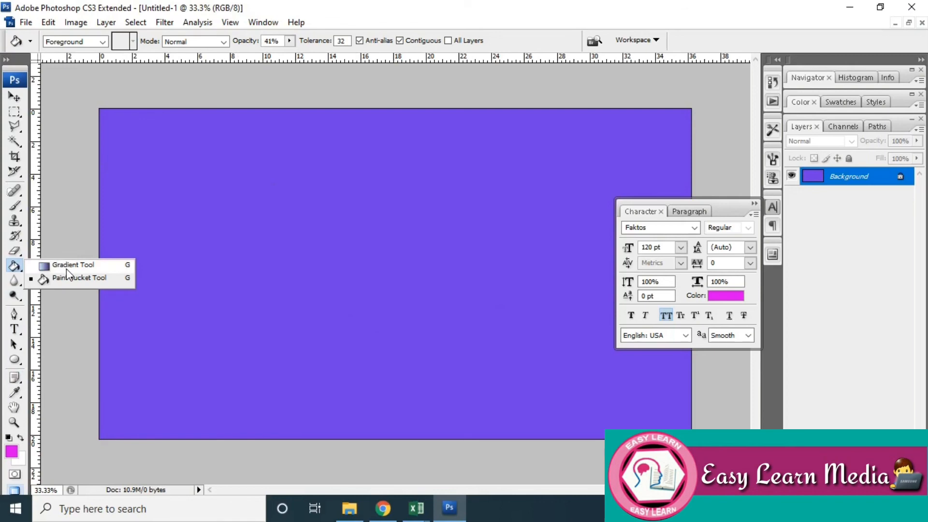
click(63, 265)
drag(330, 321, 393, 385)
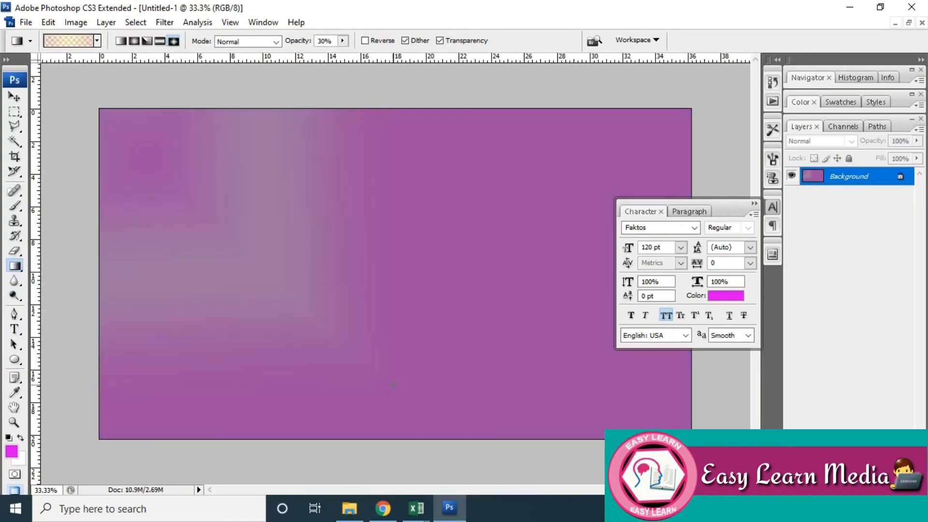